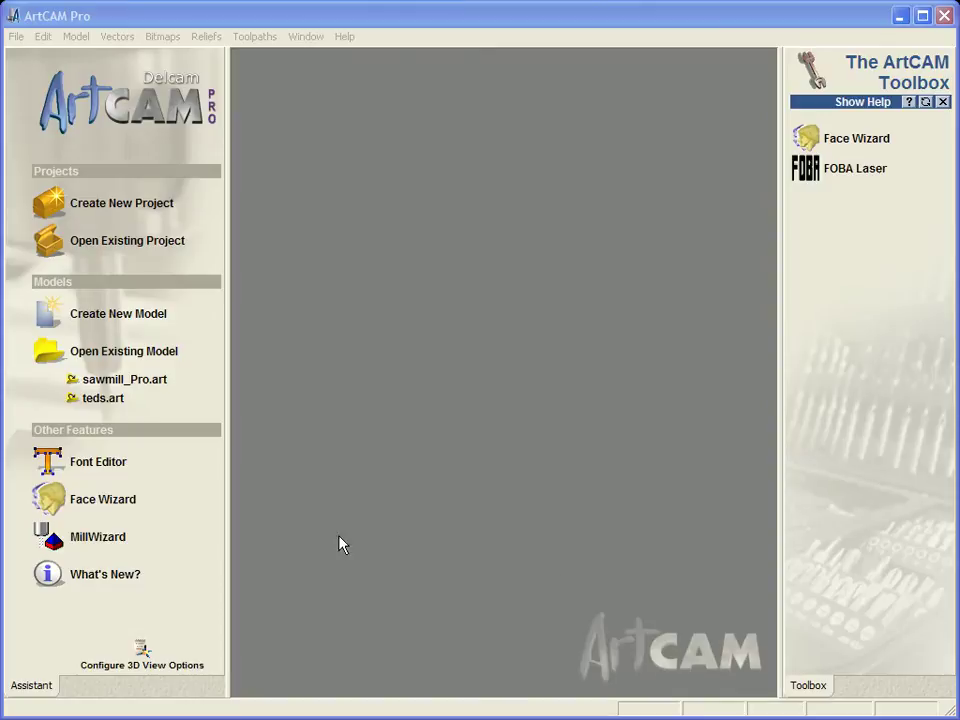
Create a new model 230 mm high and 635 mm wide, and maximize its 2D view.
{"action": "left_click", "coordinate": [152, 318]}
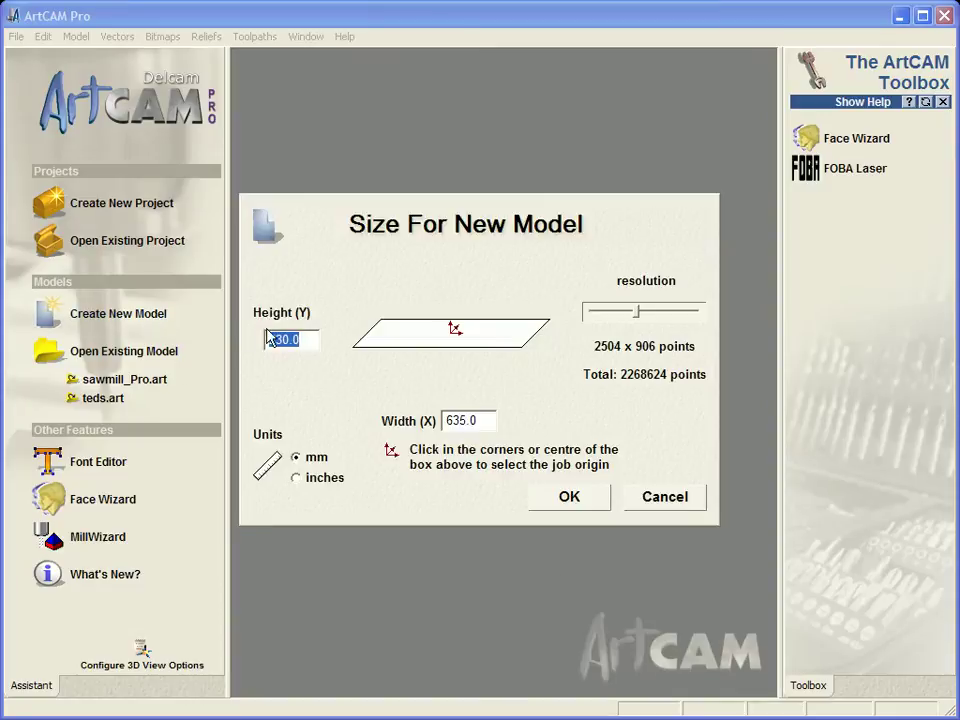
{"action": "left_click_drag", "start_coordinate": [316, 340], "coordinate": [248, 340]}
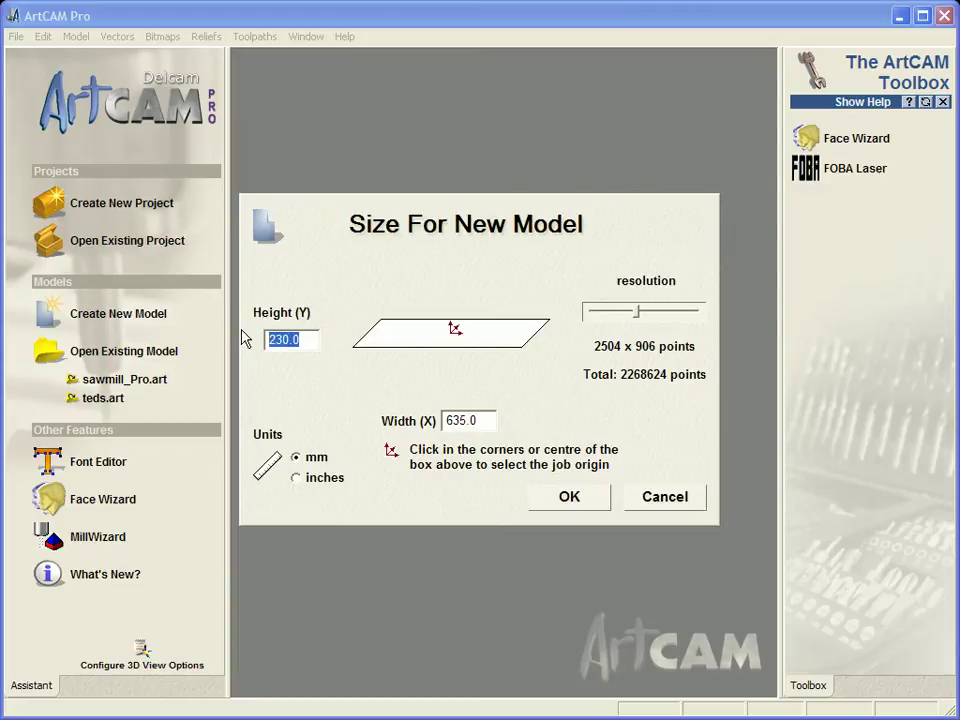
{"action": "double_click", "coordinate": [477, 420]}
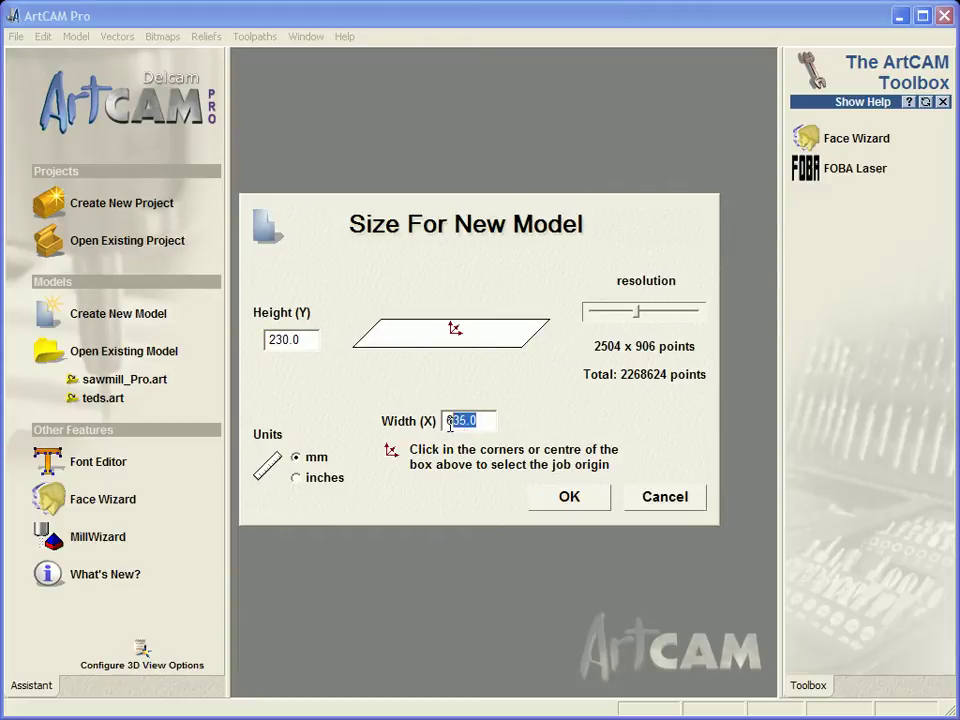
{"action": "left_click", "coordinate": [565, 505]}
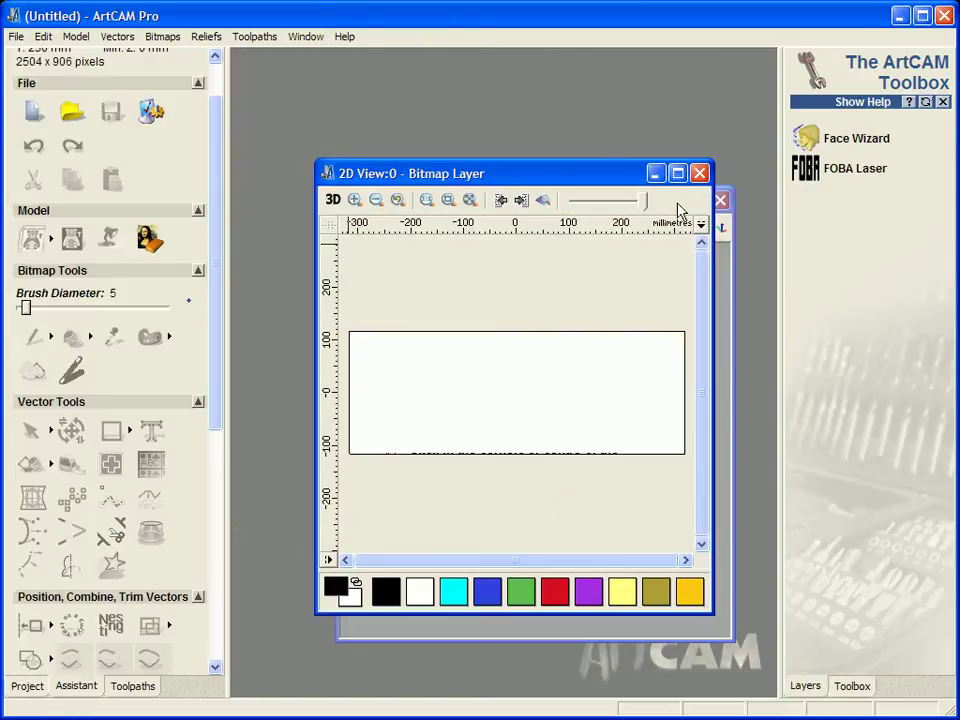
{"action": "left_click", "coordinate": [677, 174]}
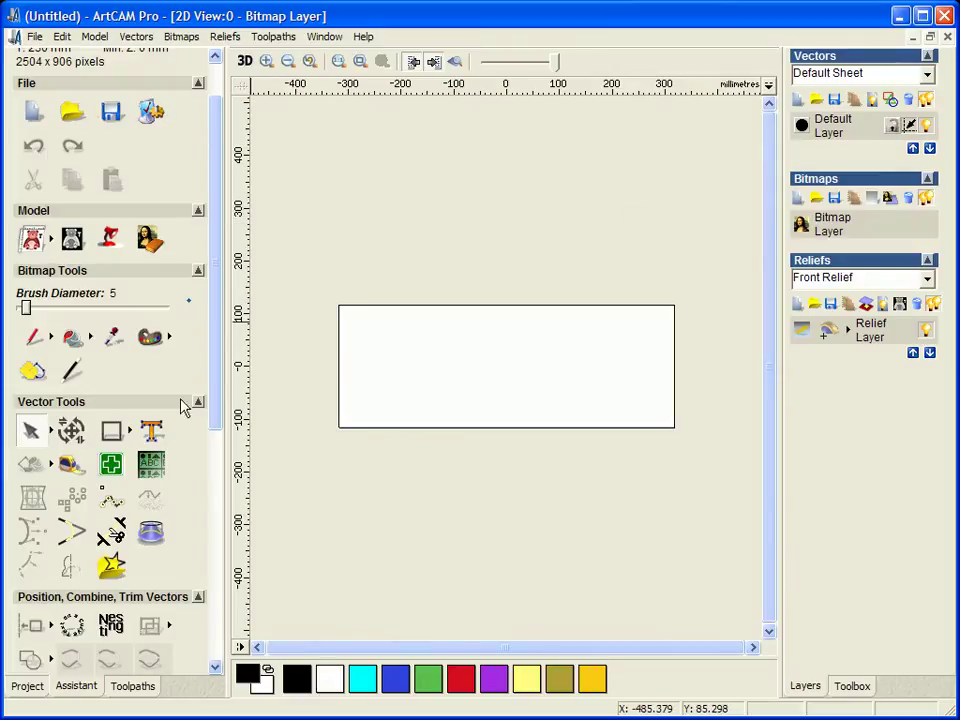
Insert the SawMill drawing from the Samples vector library into the model and deselect it.
{"action": "left_click", "coordinate": [110, 567]}
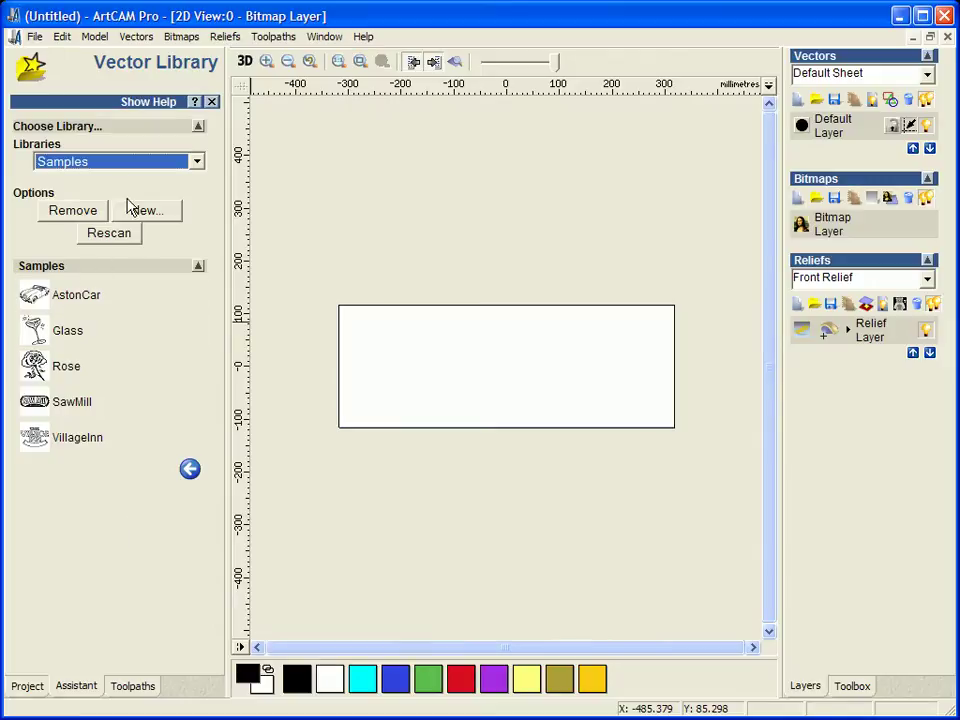
{"action": "left_click", "coordinate": [134, 165]}
{"action": "left_click", "coordinate": [128, 196]}
{"action": "left_click", "coordinate": [124, 165]}
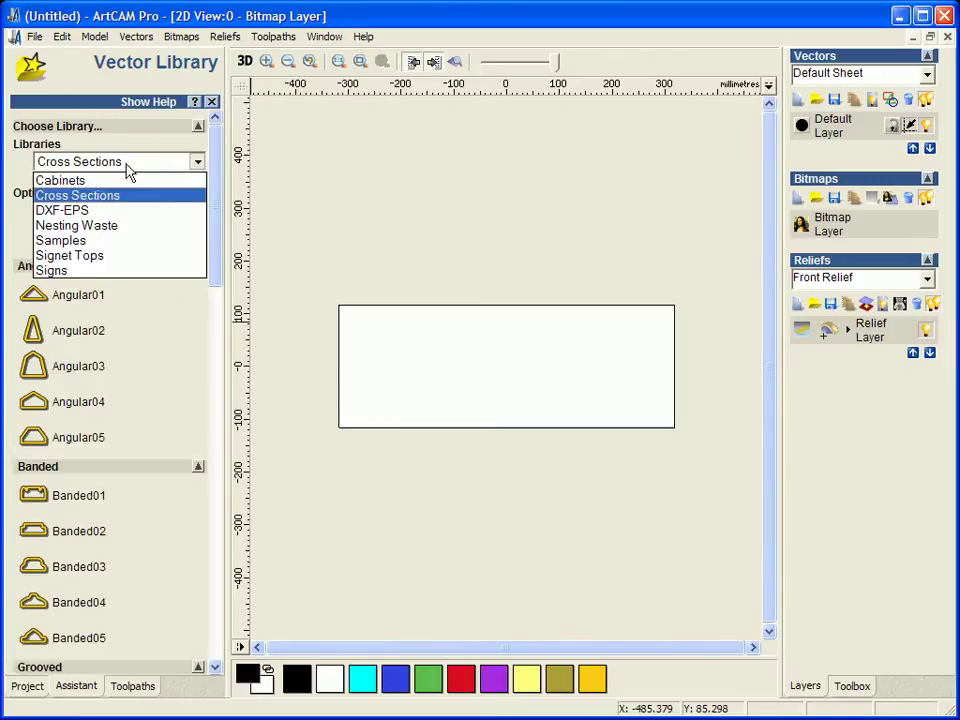
{"action": "left_click", "coordinate": [105, 242]}
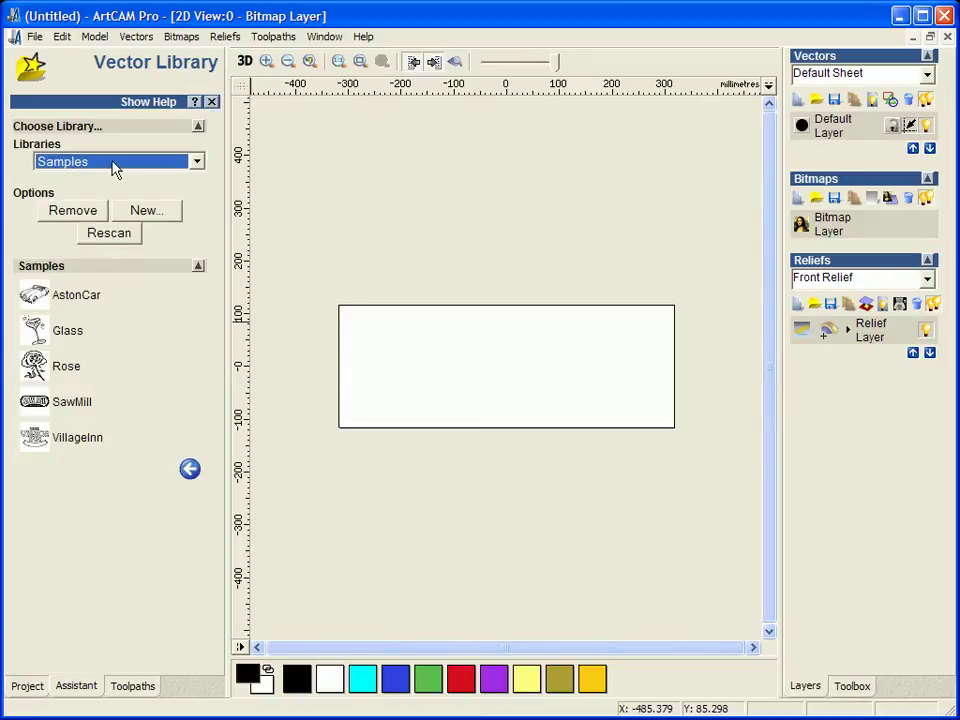
{"action": "left_click", "coordinate": [77, 404]}
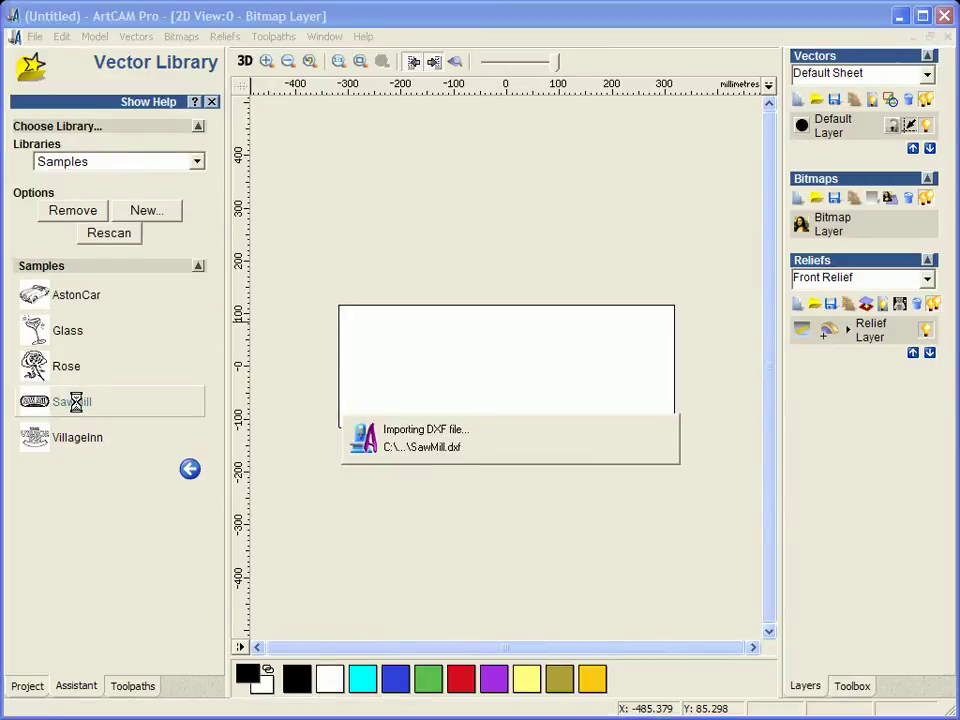
{"action": "left_click", "coordinate": [421, 482]}
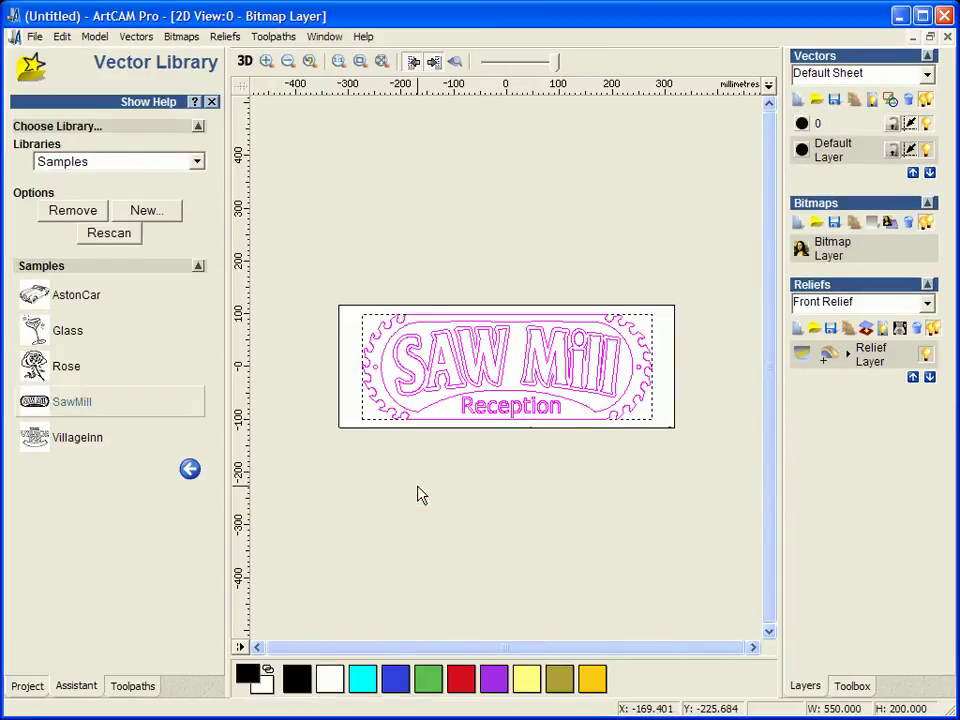
{"action": "left_click", "coordinate": [190, 469]}
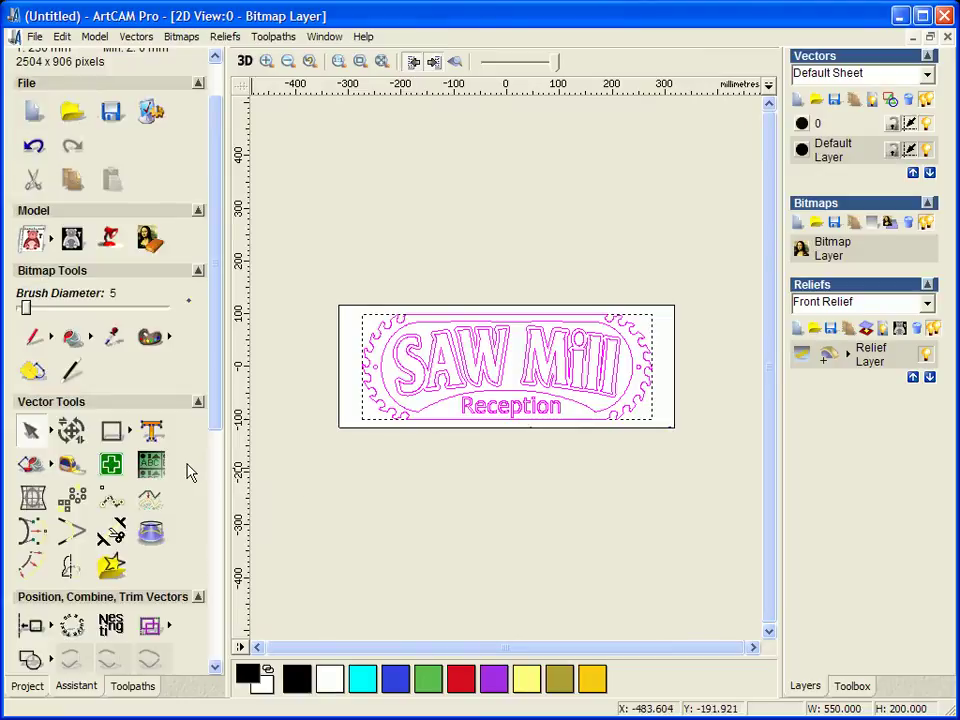
{"action": "left_click", "coordinate": [422, 495]}
Select the inner SAW Mill lettering together with the curved inner border that surrounds it.
{"action": "scroll", "coordinate": [533, 425], "scroll_direction": "down", "scroll_amount": 1}
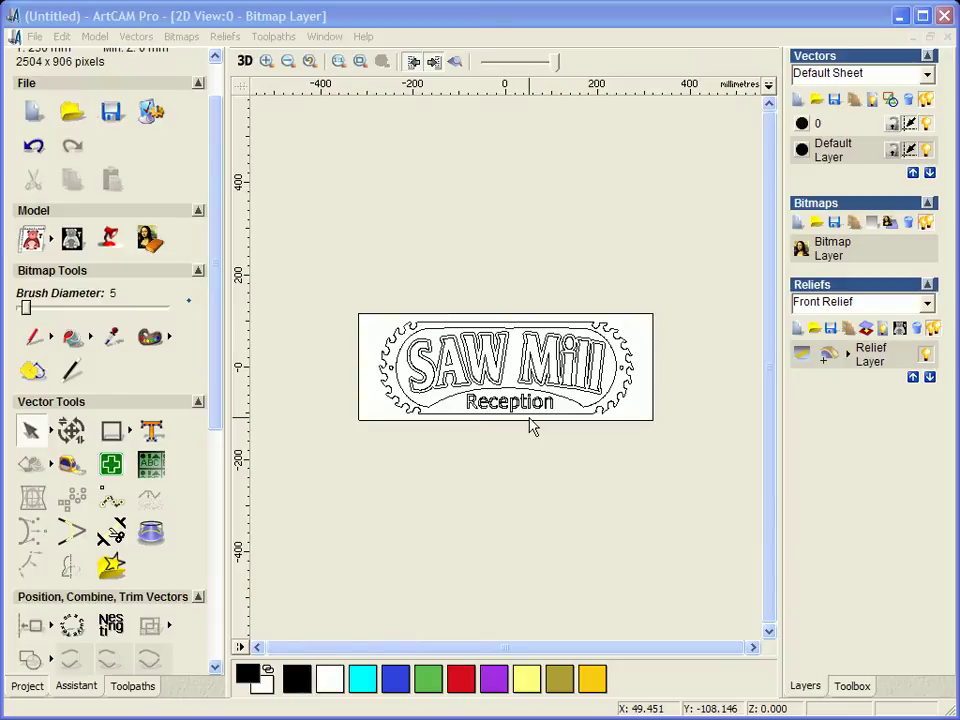
{"action": "scroll", "coordinate": [533, 425], "scroll_direction": "up", "scroll_amount": 1}
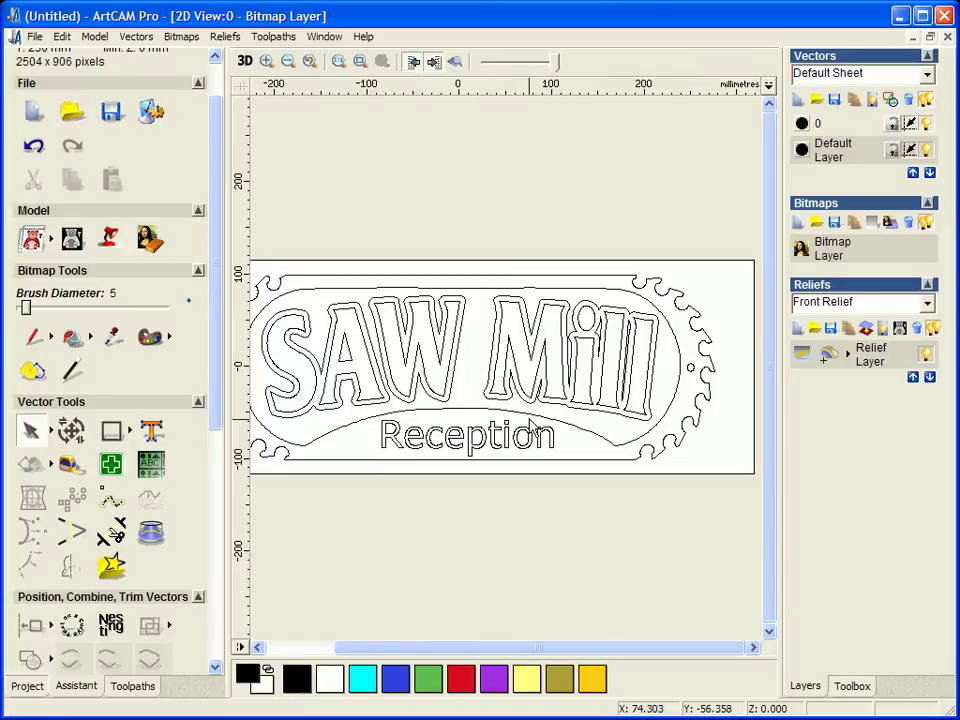
{"action": "left_click_drag", "start_coordinate": [482, 651], "coordinate": [420, 645]}
{"action": "left_click", "coordinate": [343, 366]}
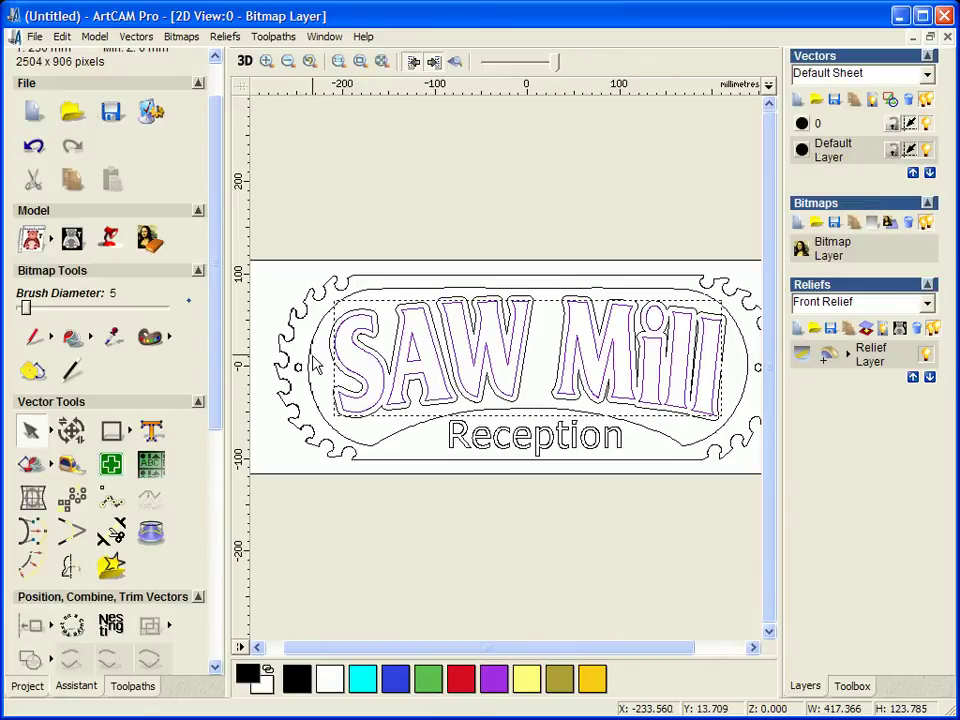
{"action": "left_click", "coordinate": [325, 370], "text": "shift"}
{"action": "scroll", "coordinate": [325, 370], "scroll_direction": "up", "scroll_amount": 2}
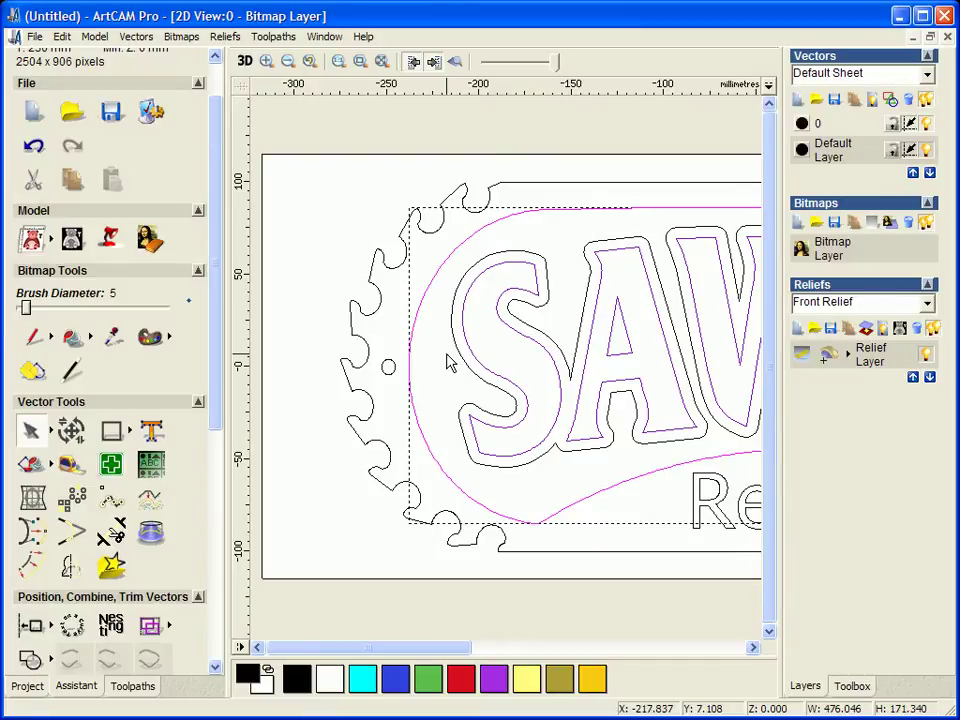
Start a 2D Area Clearance toolpath and set its finish depth to 8 mm.
{"action": "left_click", "coordinate": [130, 687]}
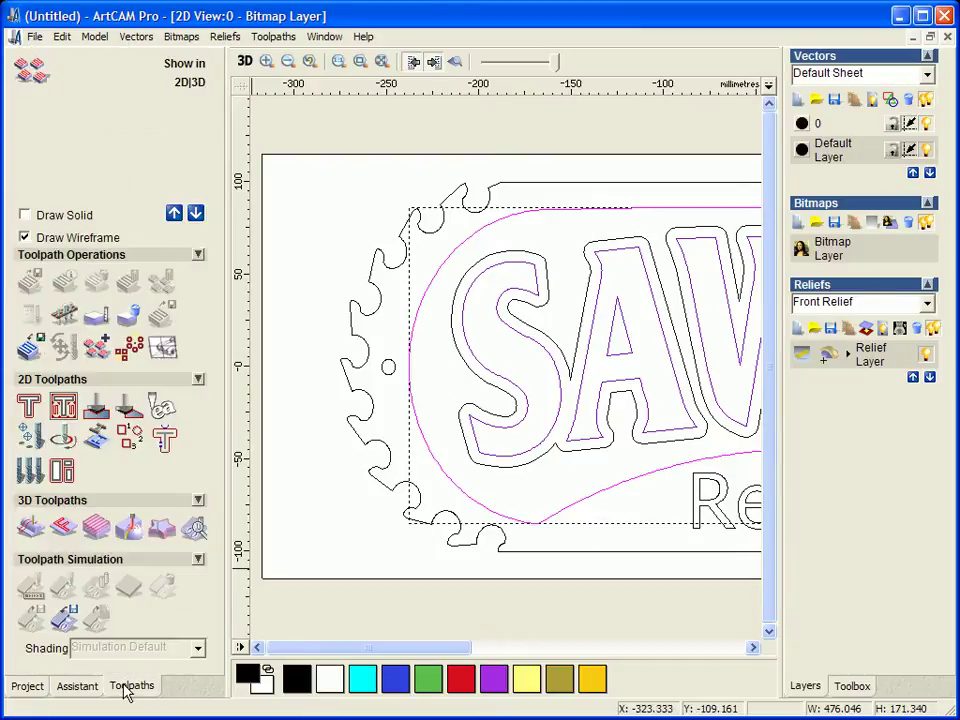
{"action": "left_click", "coordinate": [63, 420]}
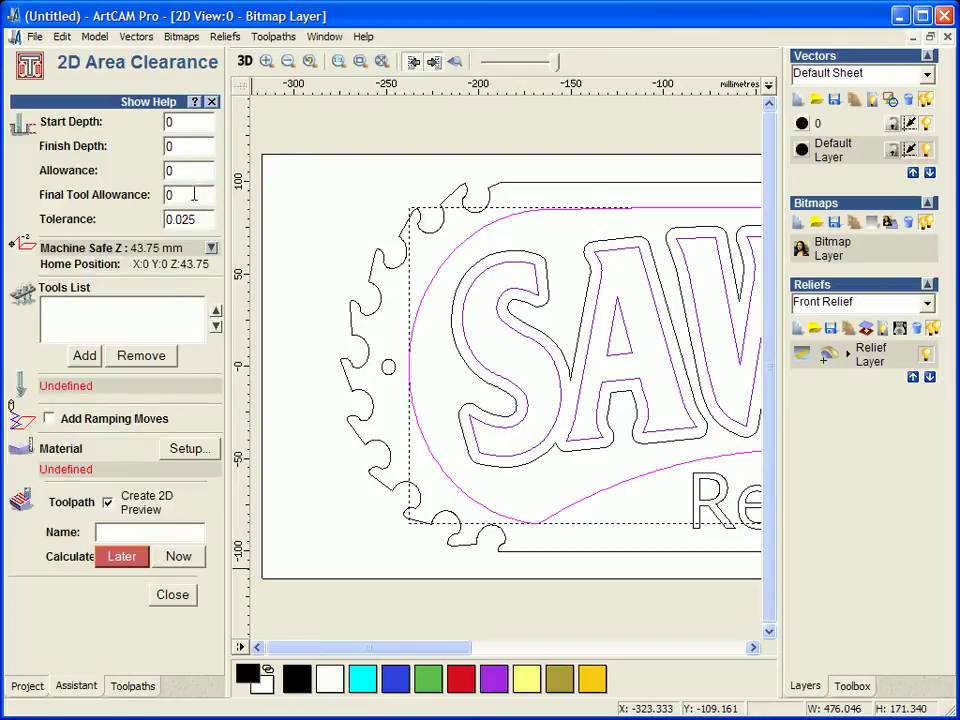
{"action": "double_click", "coordinate": [189, 148]}
{"action": "type", "text": "8"}
Add the wood or plastic End Mill 12 mm, End Mill 6 mm and End Mill 1.5 mm to the toolpath's tools list.
{"action": "left_click", "coordinate": [86, 358]}
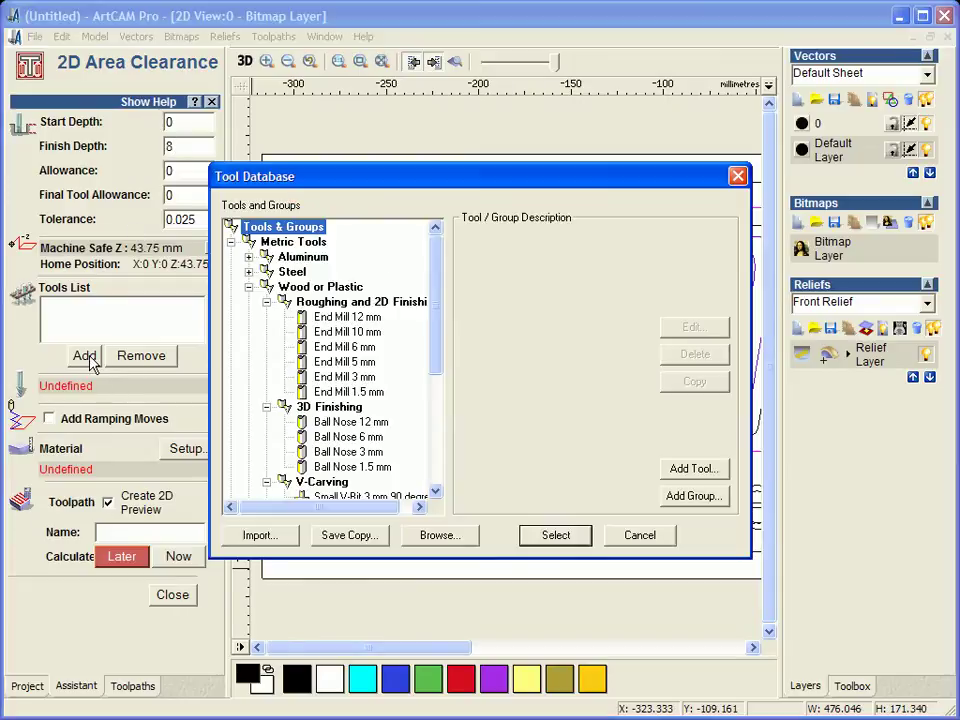
{"action": "left_click", "coordinate": [335, 317]}
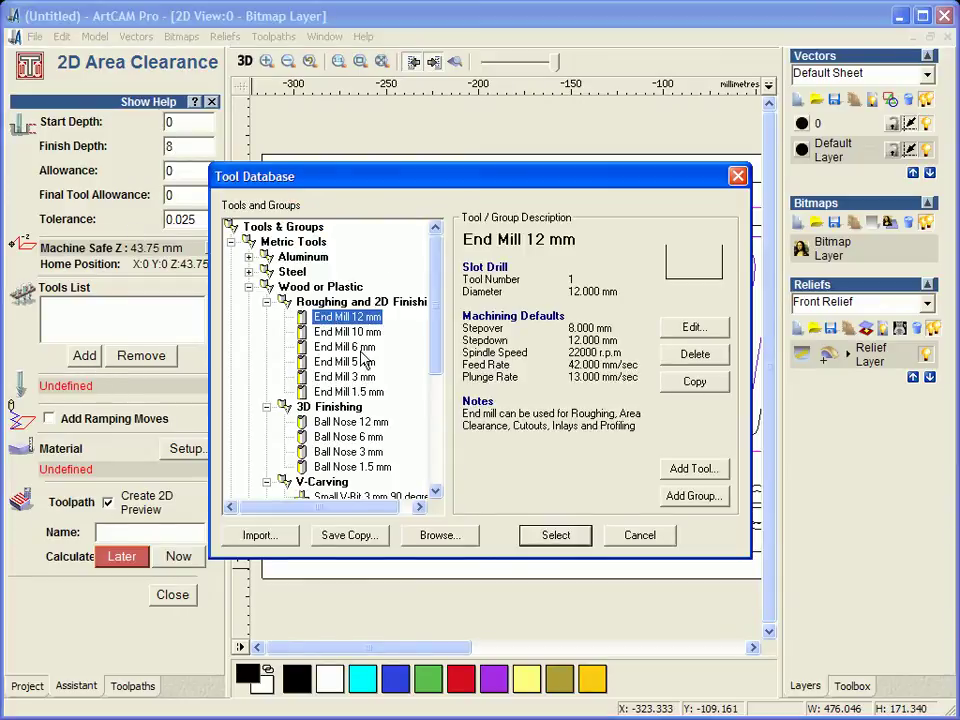
{"action": "left_click", "coordinate": [564, 543]}
{"action": "left_click", "coordinate": [85, 355]}
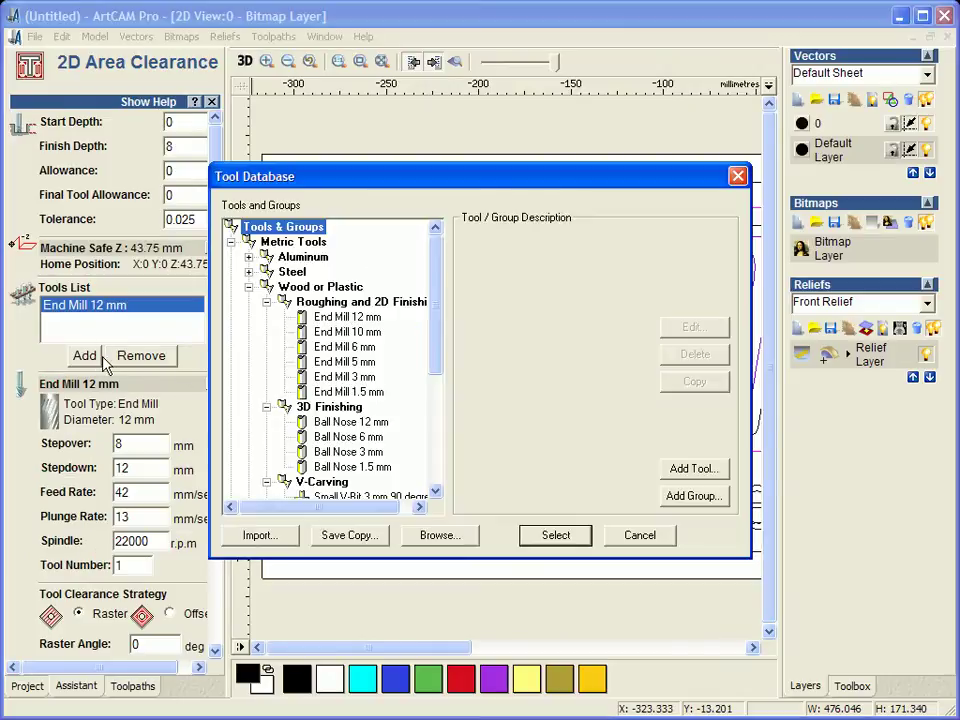
{"action": "left_click", "coordinate": [327, 348]}
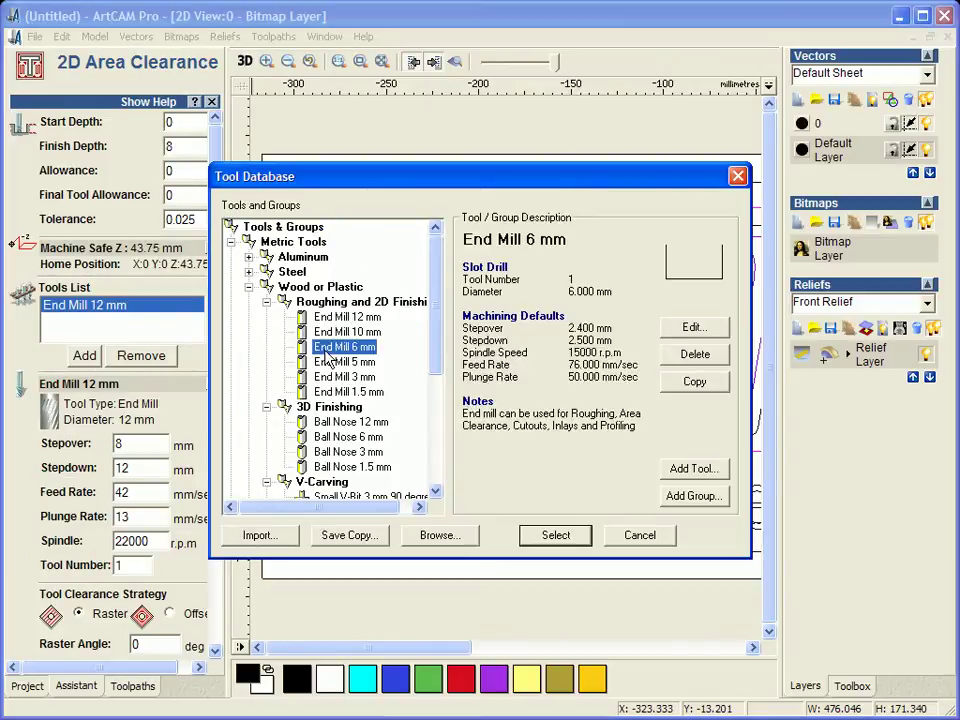
{"action": "left_click", "coordinate": [550, 535]}
{"action": "left_click", "coordinate": [85, 357]}
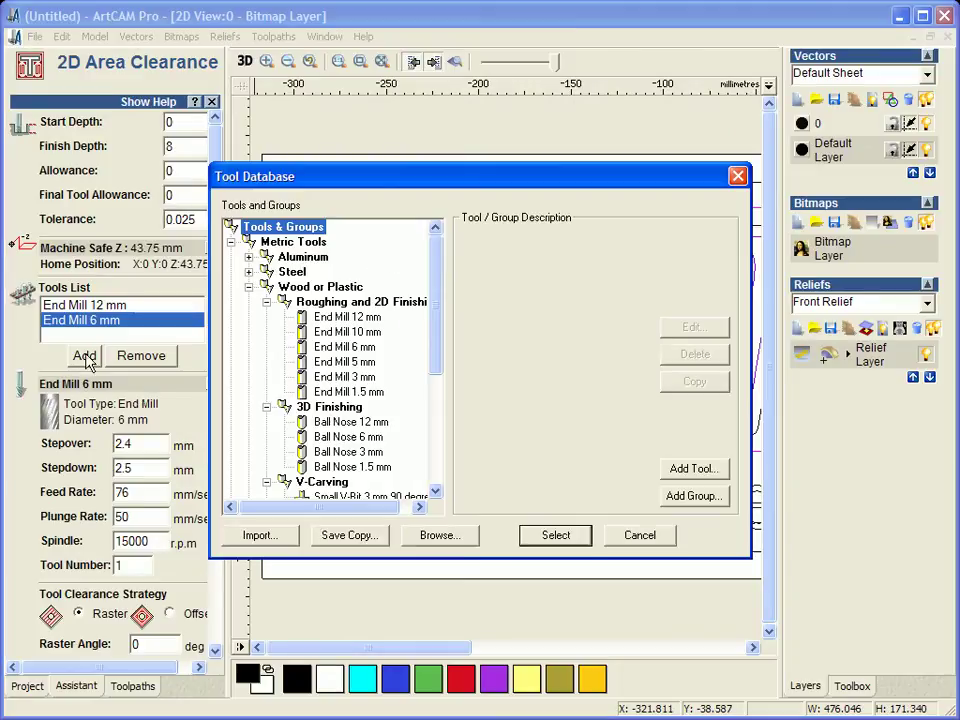
{"action": "left_click", "coordinate": [345, 391]}
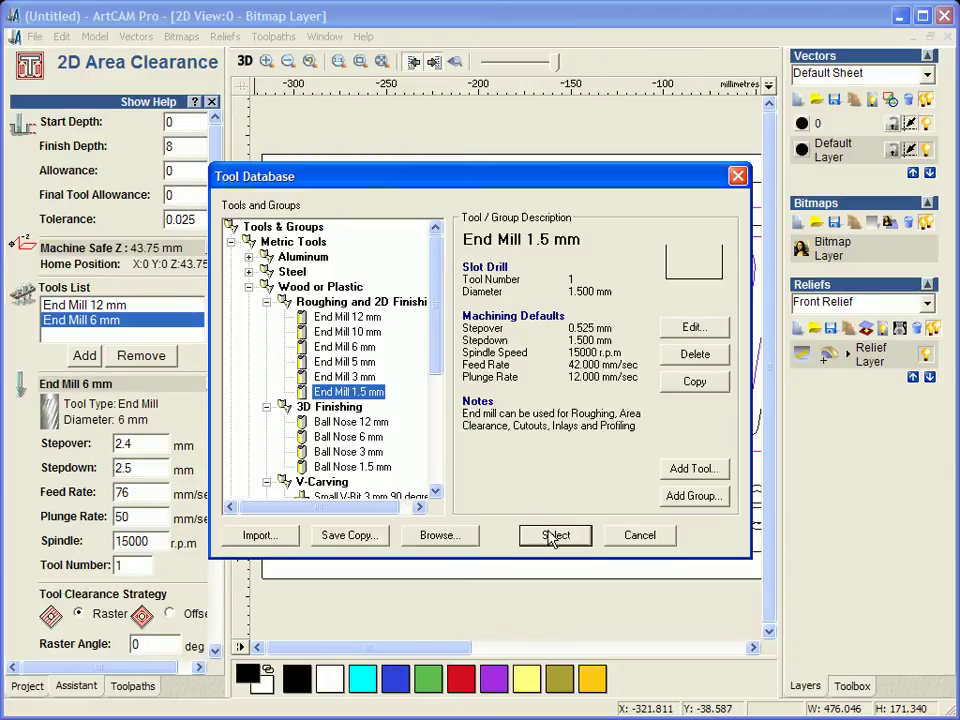
{"action": "left_click", "coordinate": [552, 537]}
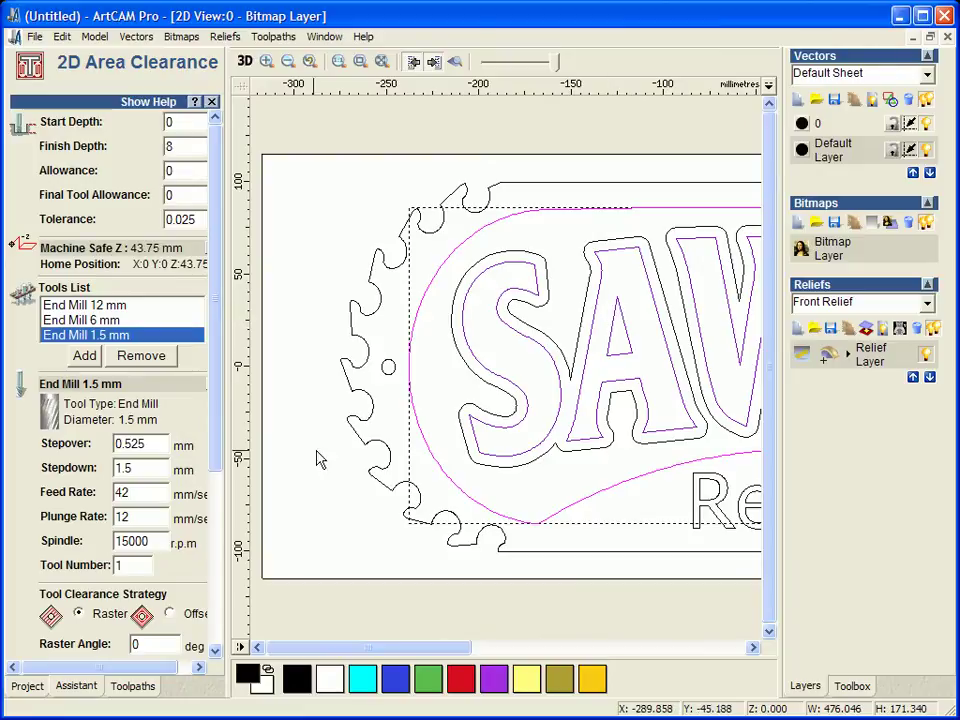
Set the material thickness to 12 mm and calculate the area clearance toolpath immediately, viewing it in 3D.
{"action": "scroll", "coordinate": [222, 435], "scroll_direction": "down", "scroll_amount": 5}
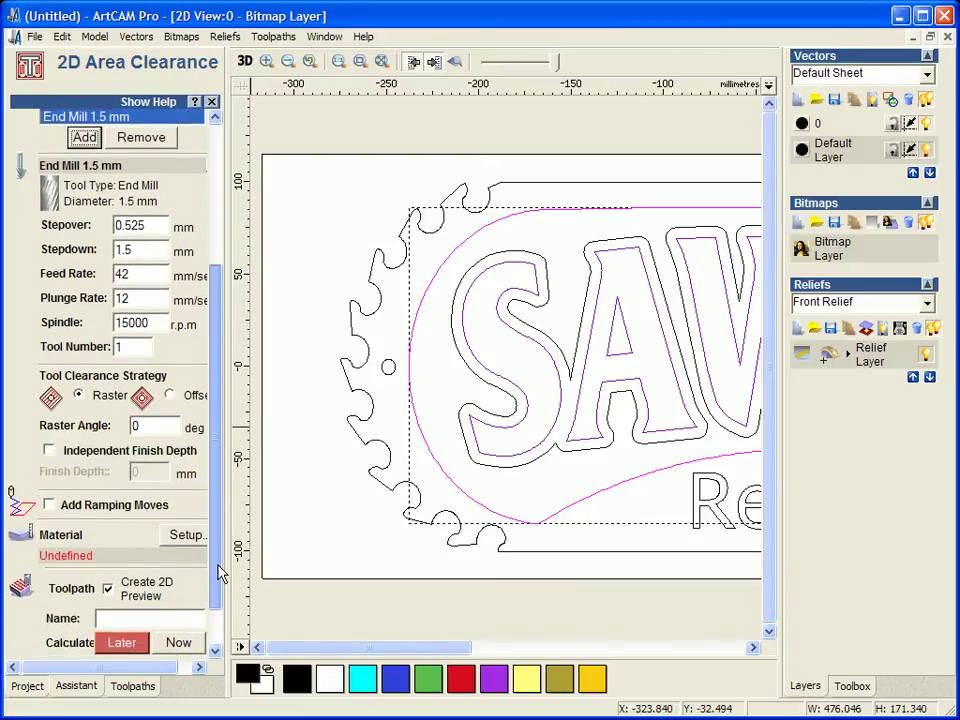
{"action": "left_click", "coordinate": [189, 535]}
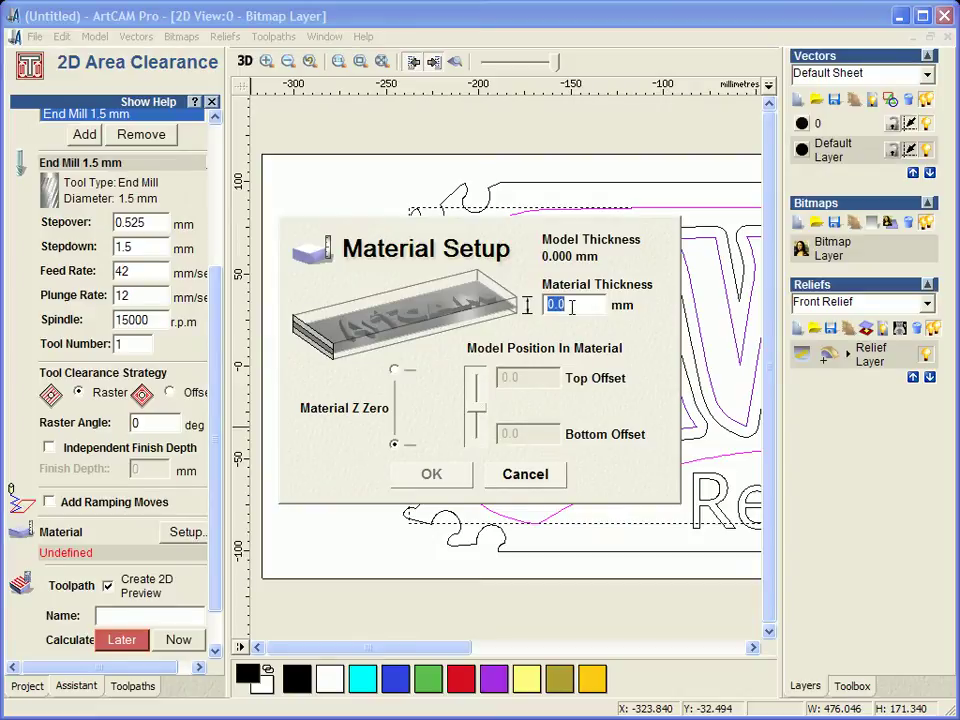
{"action": "type", "text": "12"}
{"action": "left_click", "coordinate": [432, 474]}
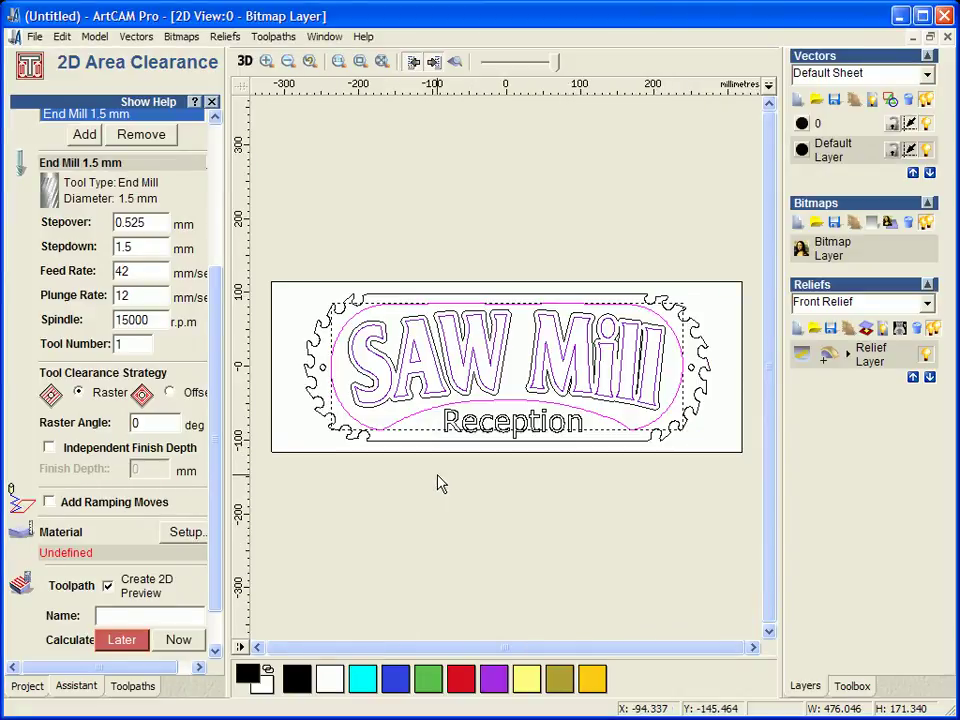
{"action": "left_click", "coordinate": [245, 61]}
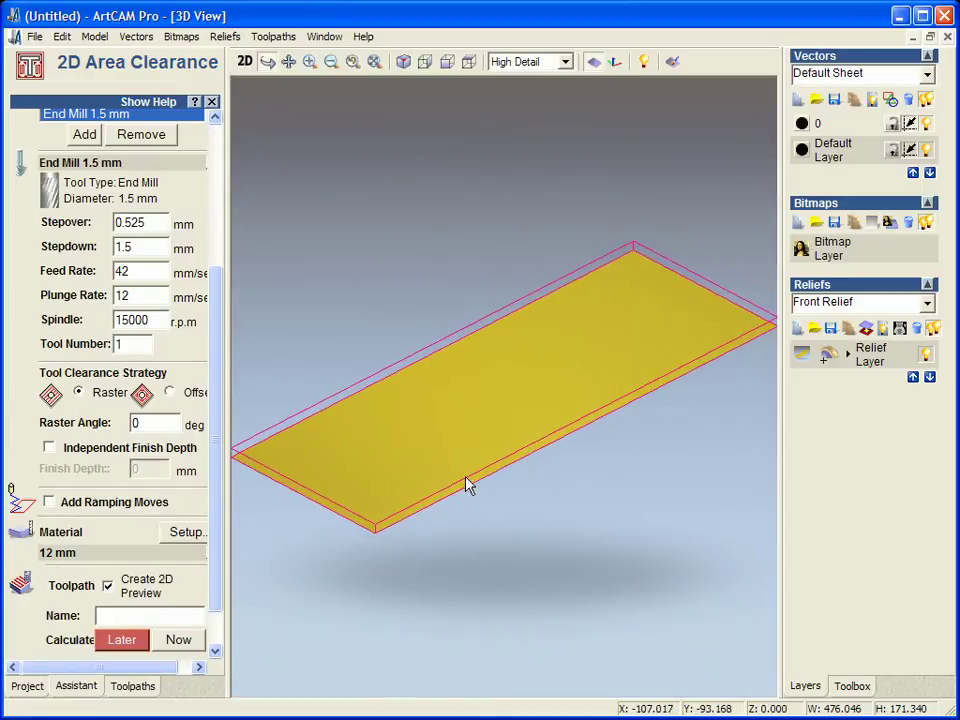
{"action": "left_click", "coordinate": [176, 641]}
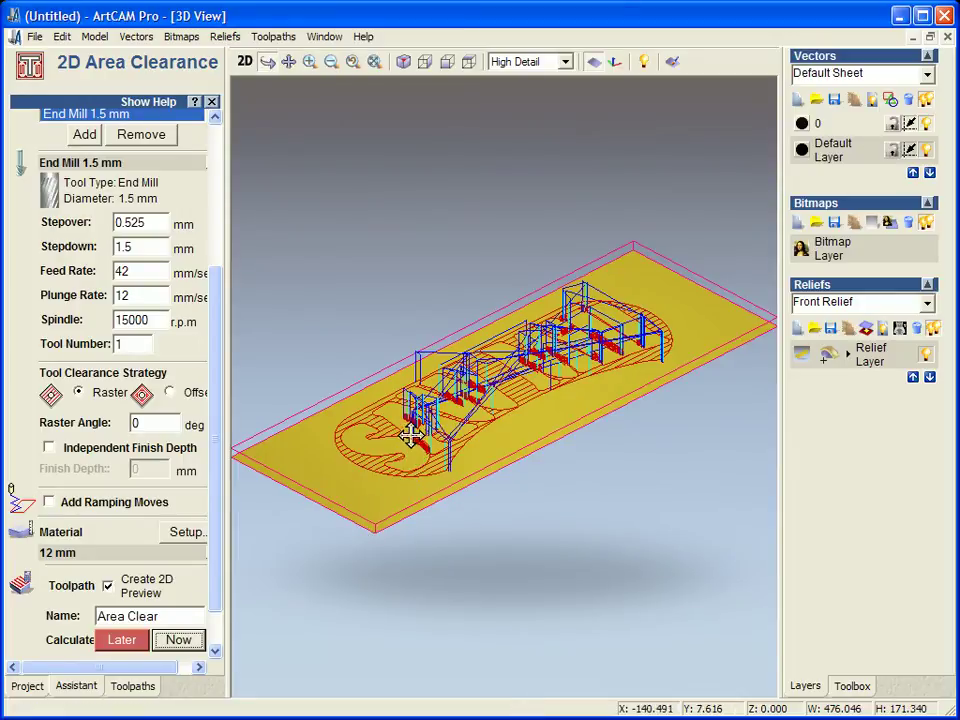
Examine the calculated area clearance passes of the three end mills around the letters in 3D.
{"action": "left_click_drag", "start_coordinate": [440, 432], "coordinate": [597, 395]}
{"action": "scroll", "coordinate": [557, 490], "scroll_direction": "up", "scroll_amount": 5}
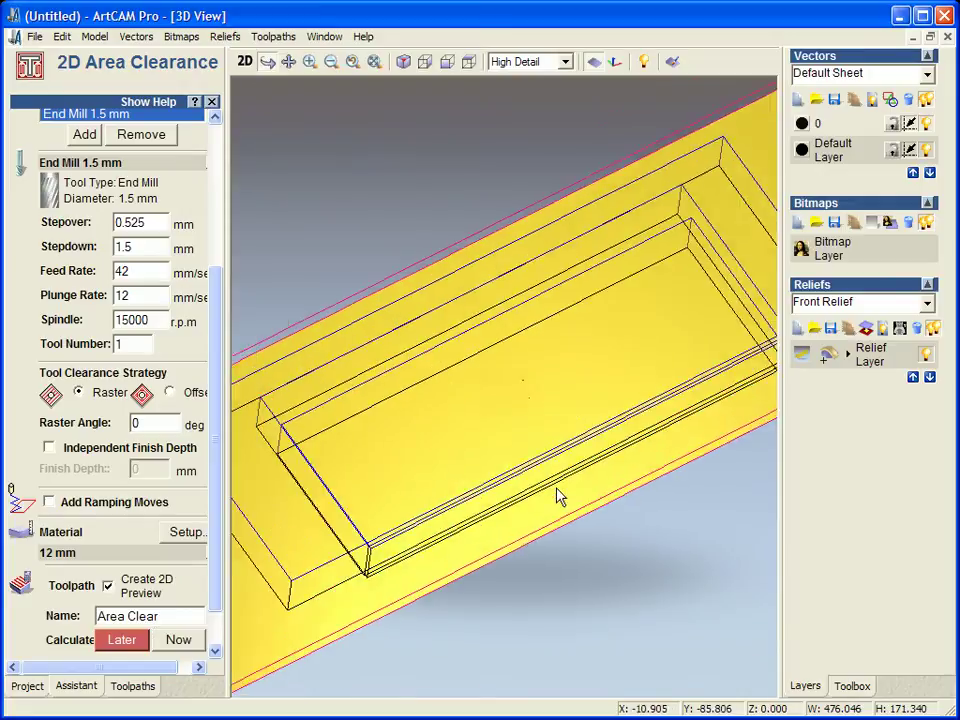
{"action": "left_click_drag", "start_coordinate": [437, 493], "coordinate": [774, 377]}
{"action": "middle_click_drag", "start_coordinate": [545, 397], "coordinate": [504, 396]}
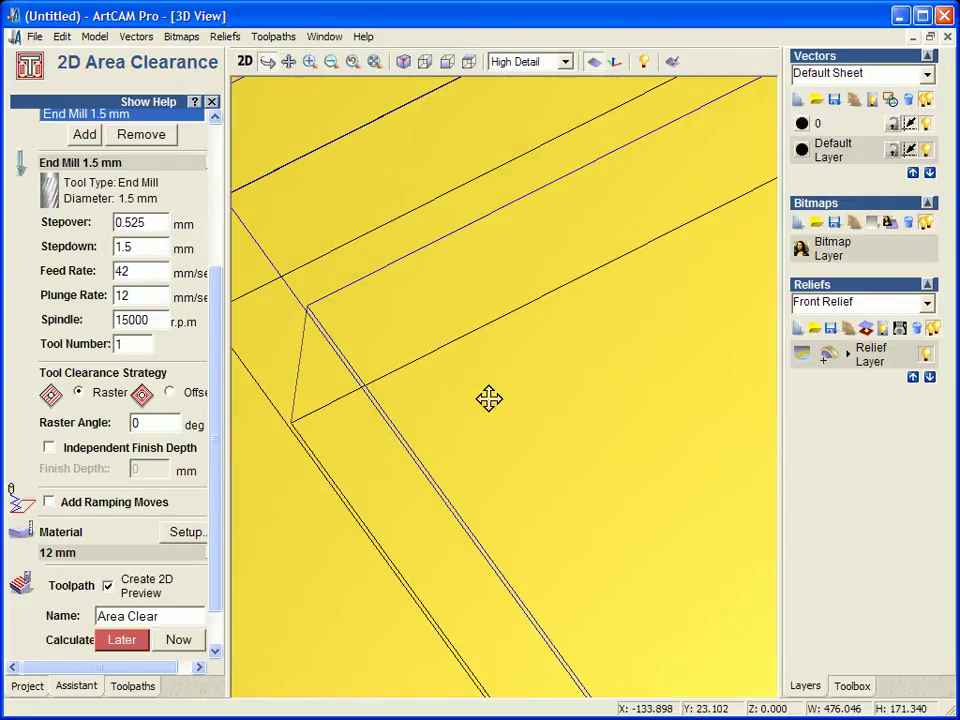
{"action": "middle_click_drag", "start_coordinate": [399, 411], "coordinate": [496, 357]}
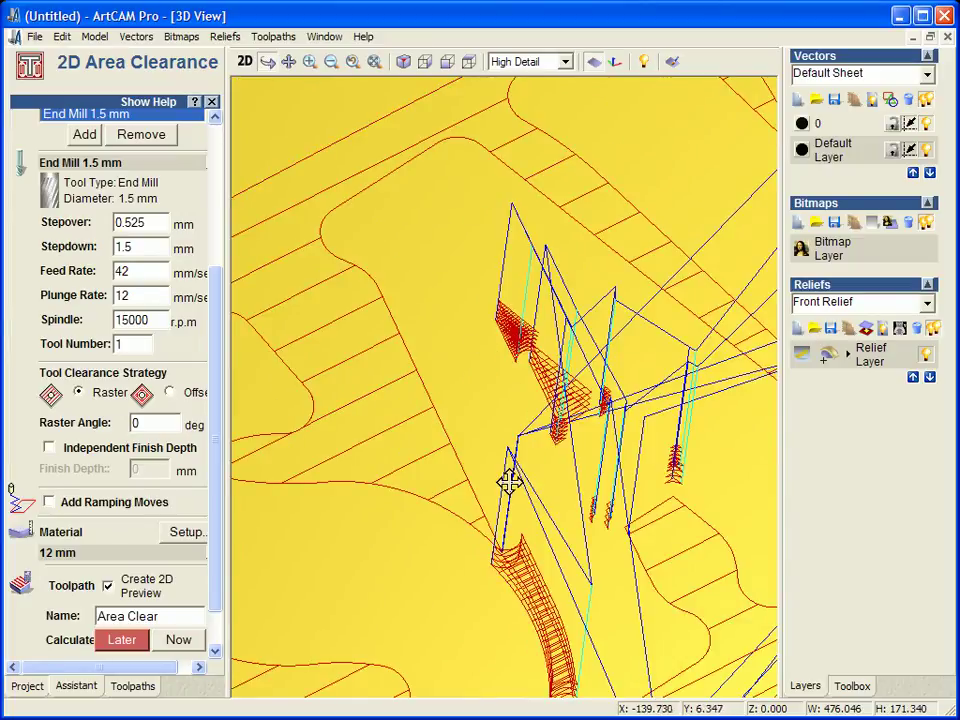
{"action": "scroll", "coordinate": [508, 538], "scroll_direction": "up", "scroll_amount": 3}
{"action": "middle_click_drag", "start_coordinate": [581, 491], "coordinate": [390, 416]}
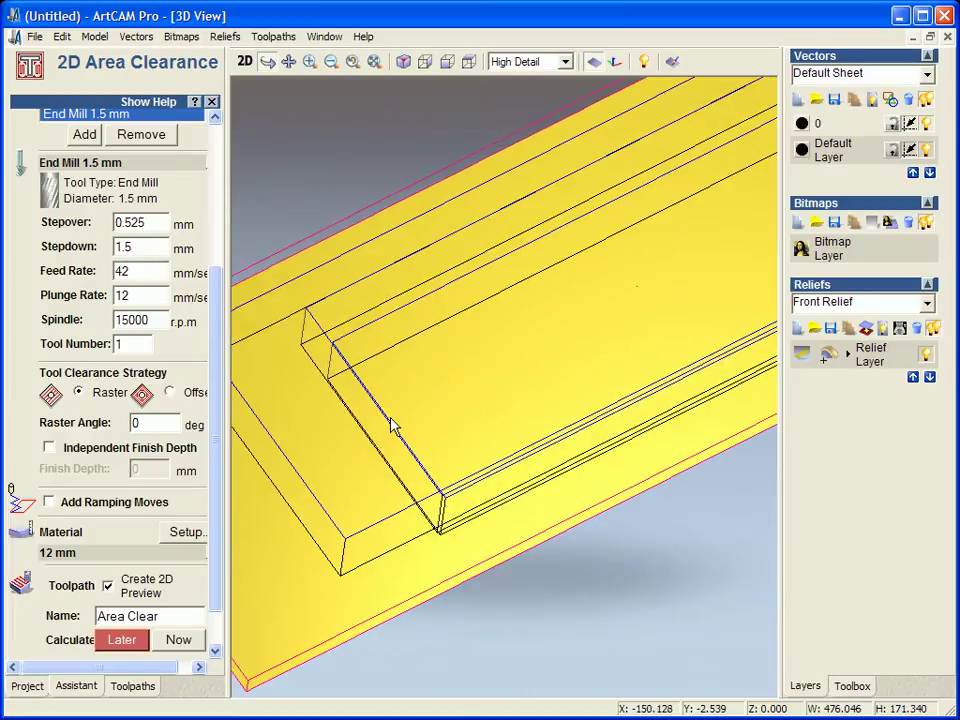
Close the 2D Area Clearance settings.
{"action": "scroll", "coordinate": [390, 422], "scroll_direction": "down", "scroll_amount": 3}
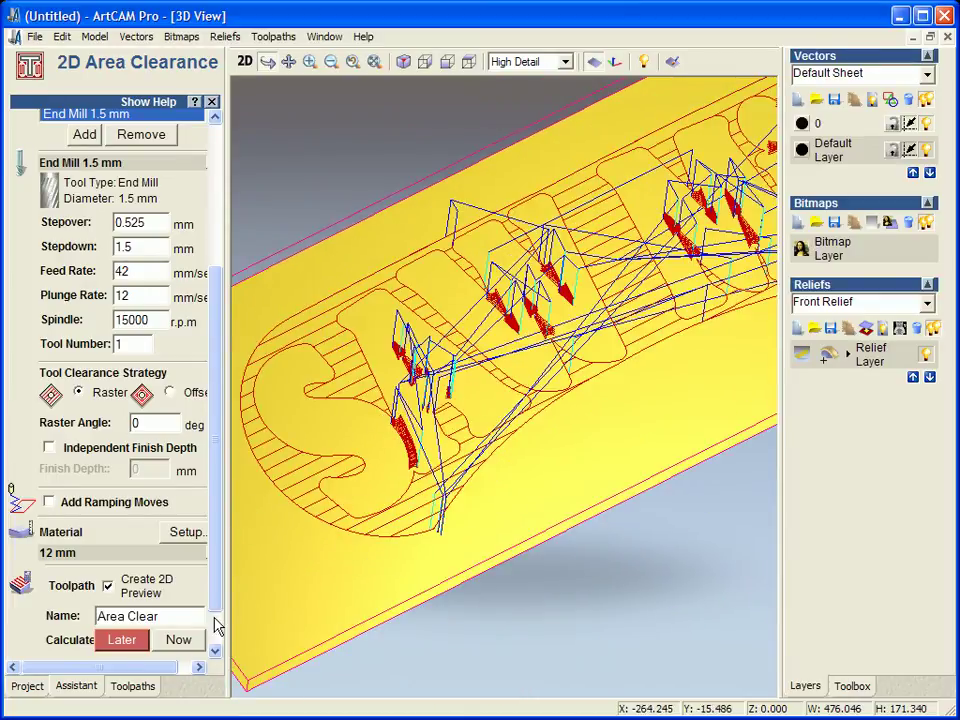
{"action": "scroll", "coordinate": [214, 630], "scroll_direction": "down", "scroll_amount": 2}
{"action": "left_click", "coordinate": [189, 634]}
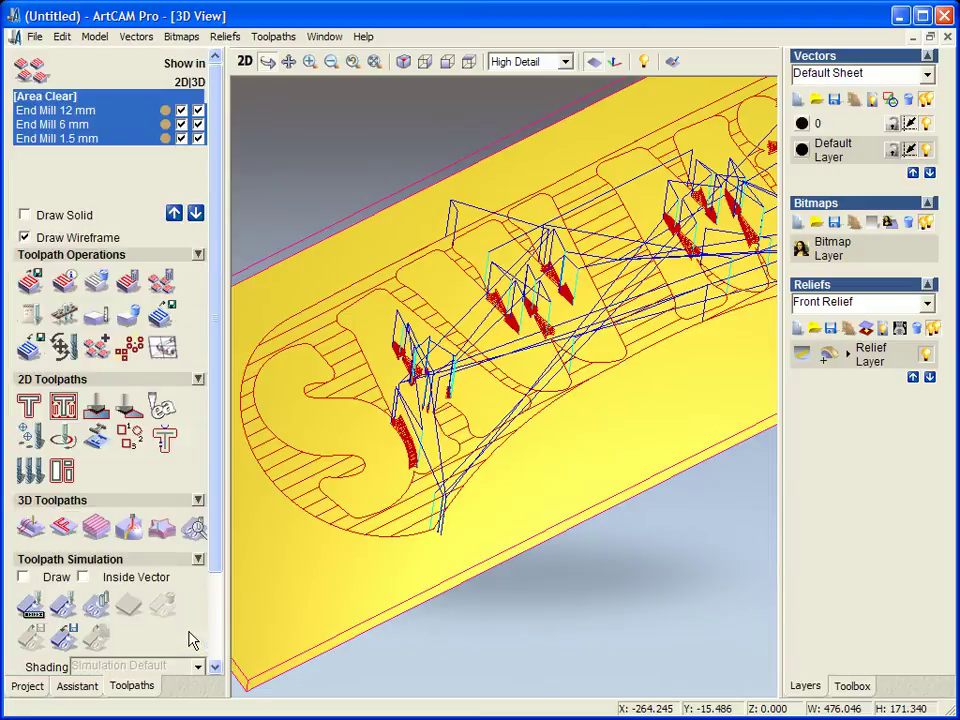
Simulate the area clearance passes at standard resolution with a 12 mm high block and shade the result with wood 01 horizontal coarse.
{"action": "left_click", "coordinate": [66, 613]}
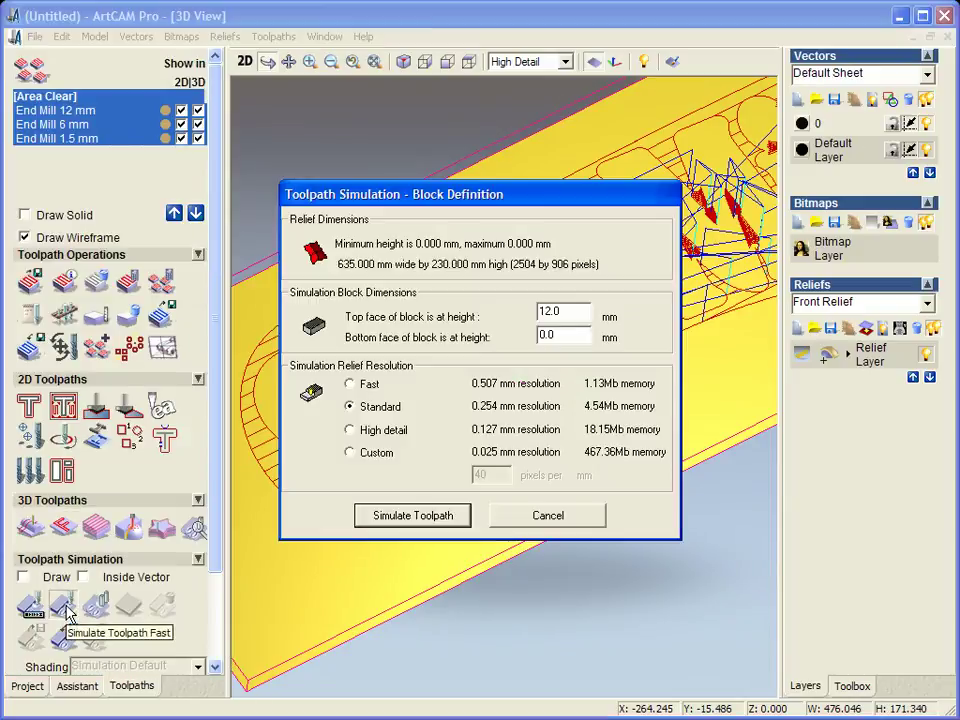
{"action": "left_click", "coordinate": [386, 516]}
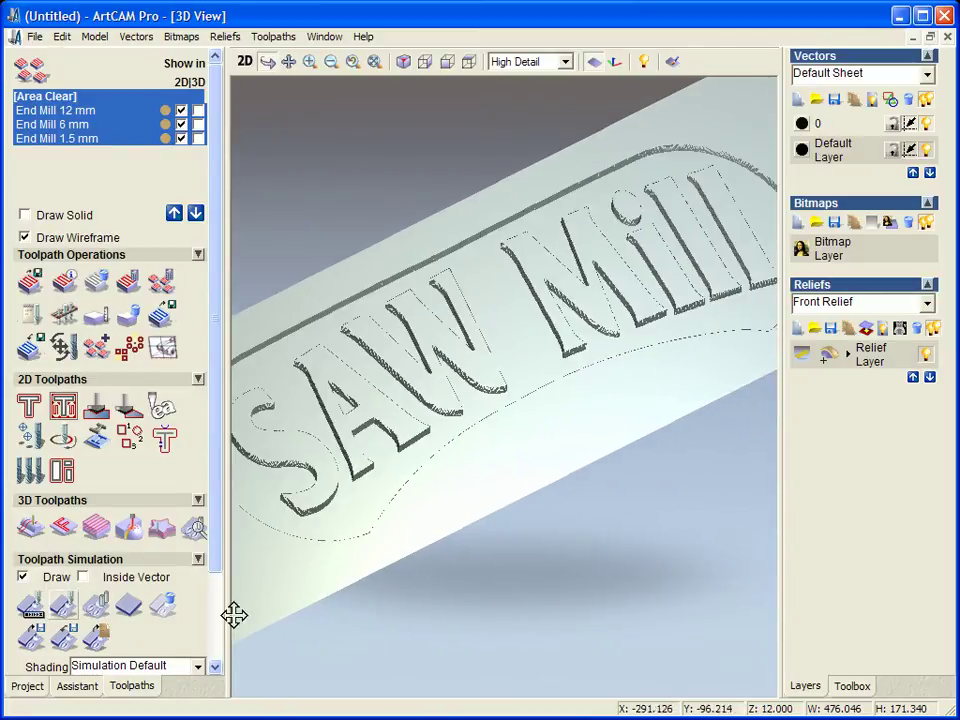
{"action": "left_click", "coordinate": [195, 669]}
{"action": "scroll", "coordinate": [140, 665], "scroll_direction": "down", "scroll_amount": 5}
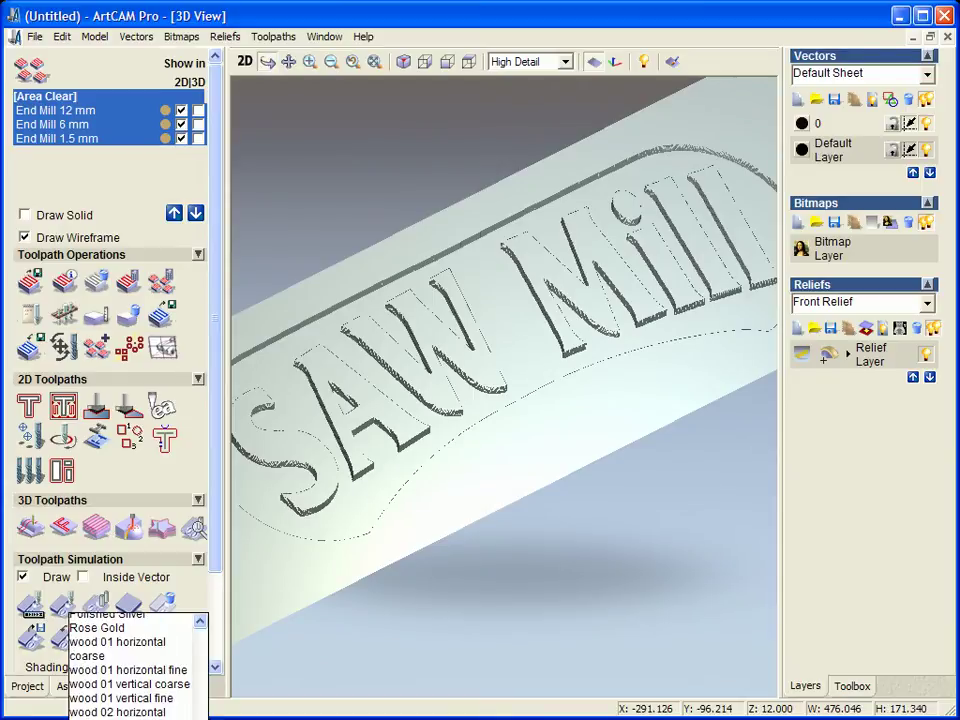
{"action": "left_click", "coordinate": [130, 645]}
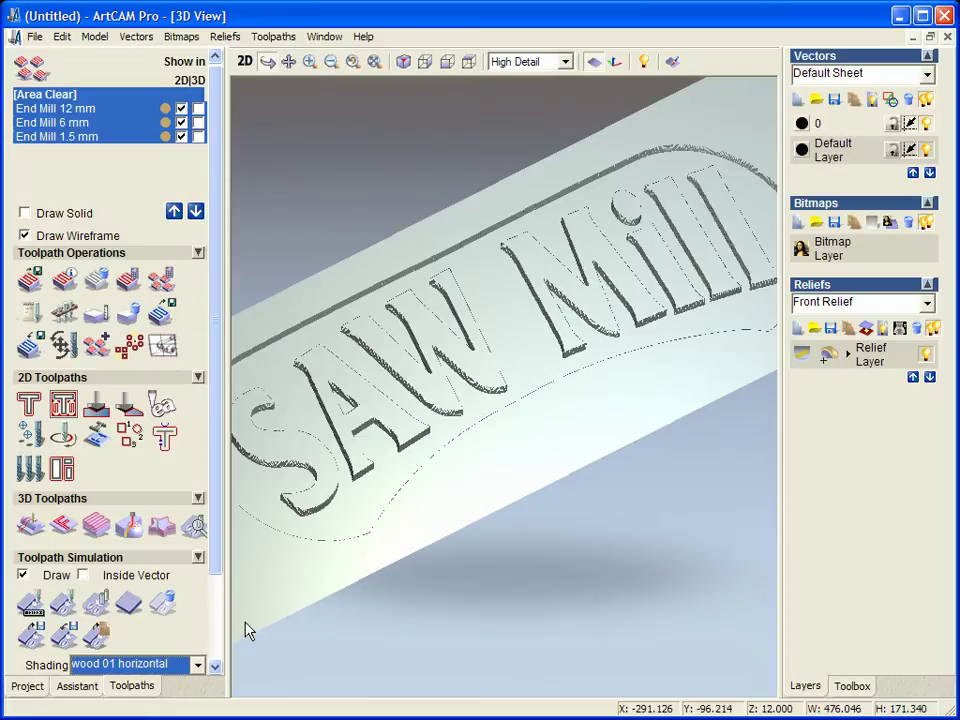
{"action": "left_click", "coordinate": [637, 456]}
{"action": "mouse_move", "coordinate": [637, 456]}
{"action": "left_mouse_down"}
{"action": "mouse_move", "coordinate": [626, 519]}
{"action": "mouse_move", "coordinate": [621, 510]}
{"action": "left_mouse_up"}
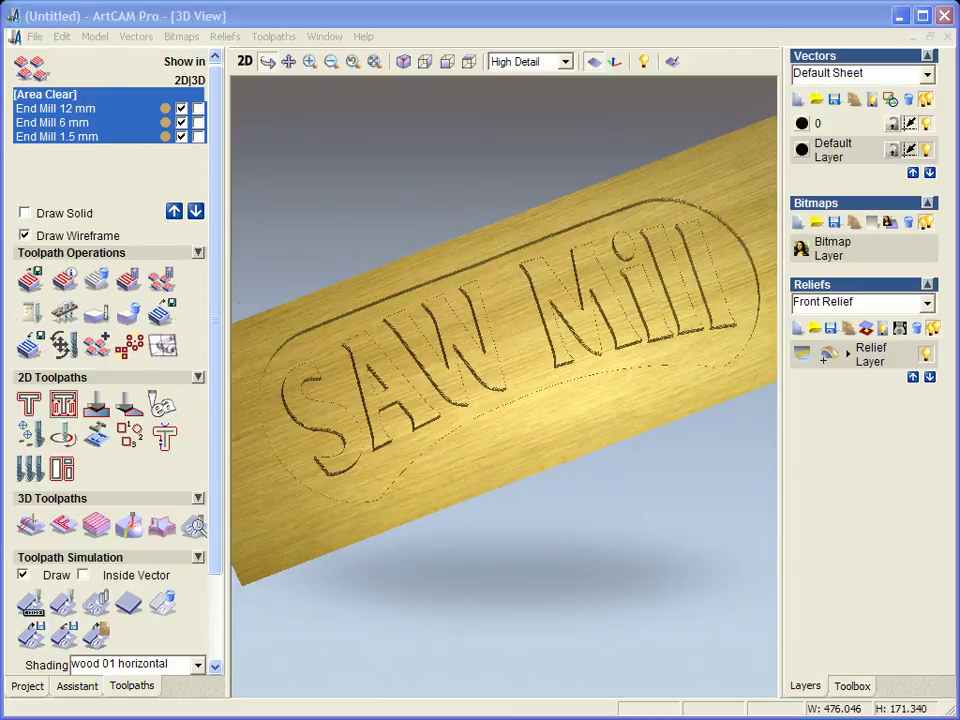
{"action": "scroll", "coordinate": [504, 385], "scroll_direction": "up", "scroll_amount": 2}
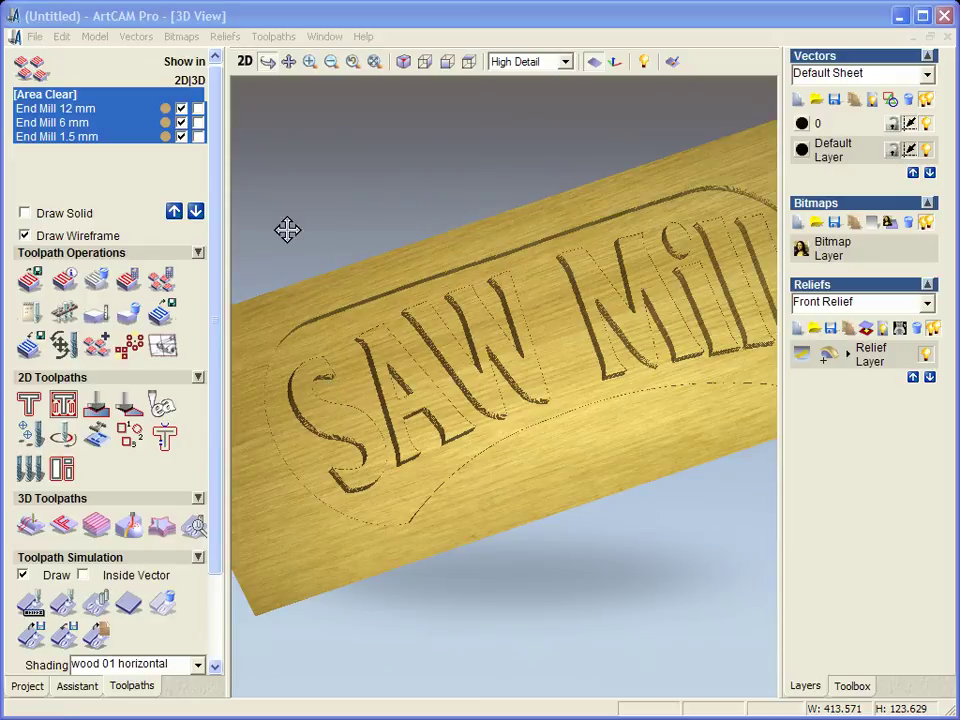
Hide the three area clearance end mill passes in the 2D view.
{"action": "left_click", "coordinate": [244, 64]}
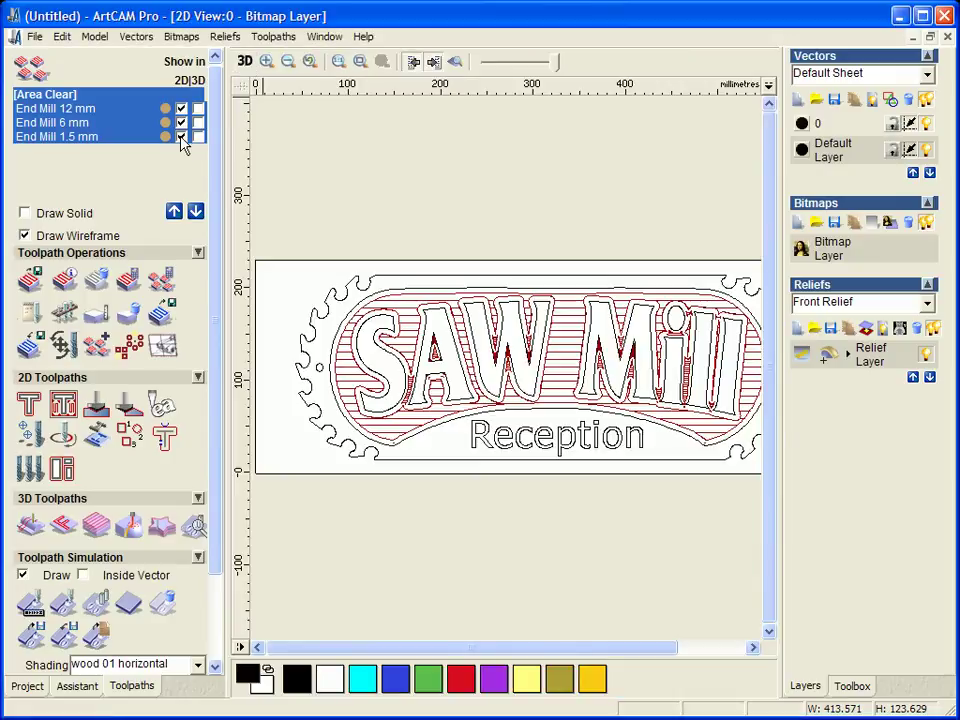
{"action": "left_click", "coordinate": [181, 137]}
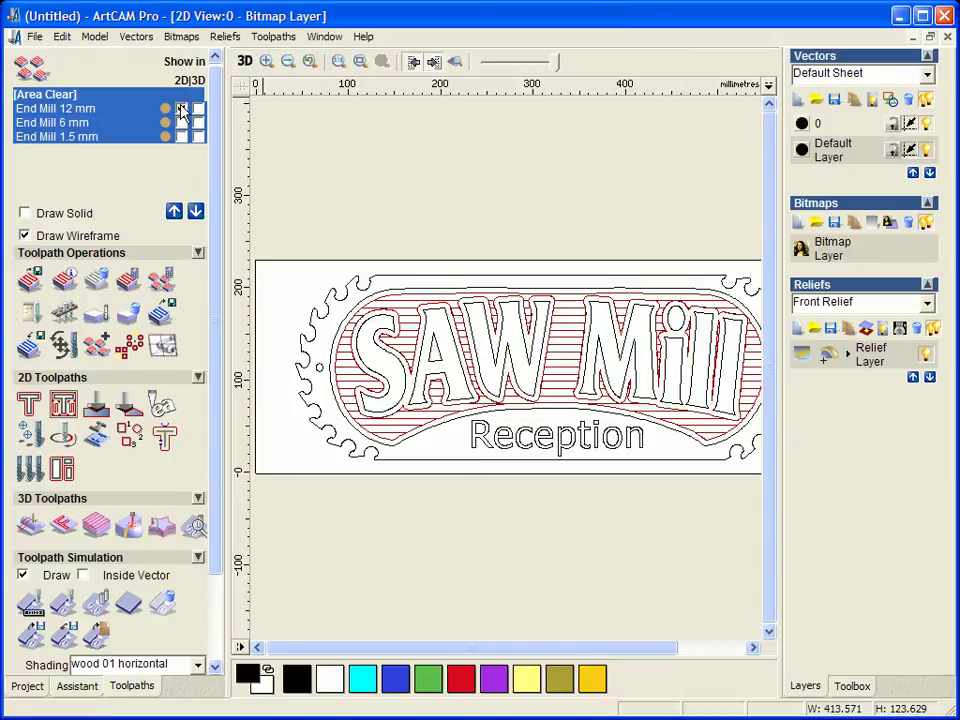
Start a Bevel Carving toolpath on the SAW Mill lettering and set its finish depth to 6.
{"action": "left_click", "coordinate": [370, 380]}
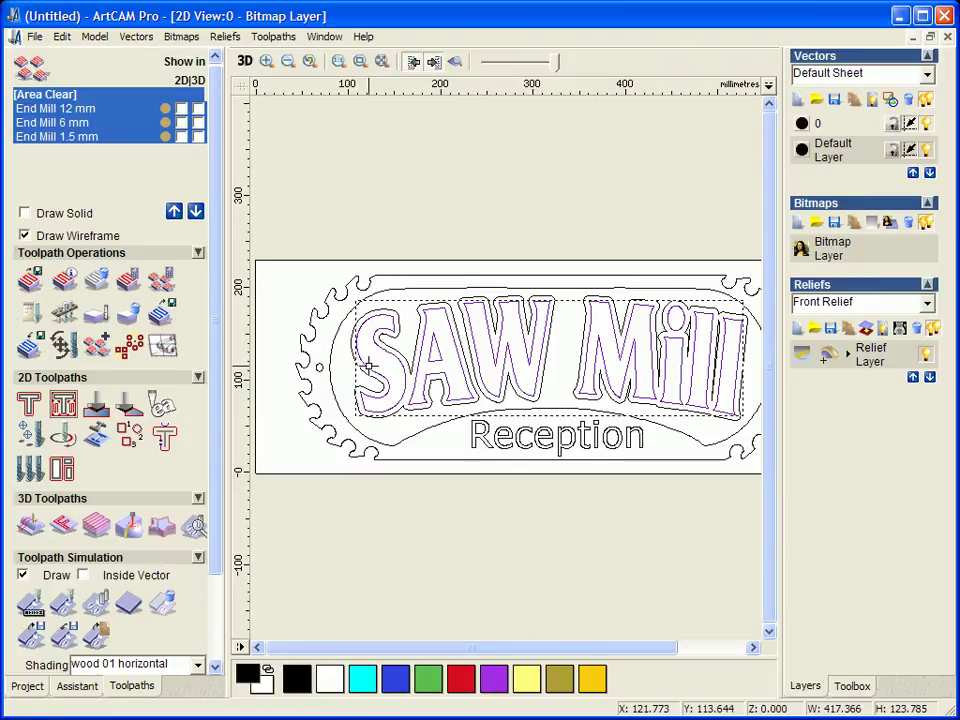
{"action": "left_click", "coordinate": [128, 413]}
{"action": "left_click_drag", "start_coordinate": [104, 220], "coordinate": [80, 224]}
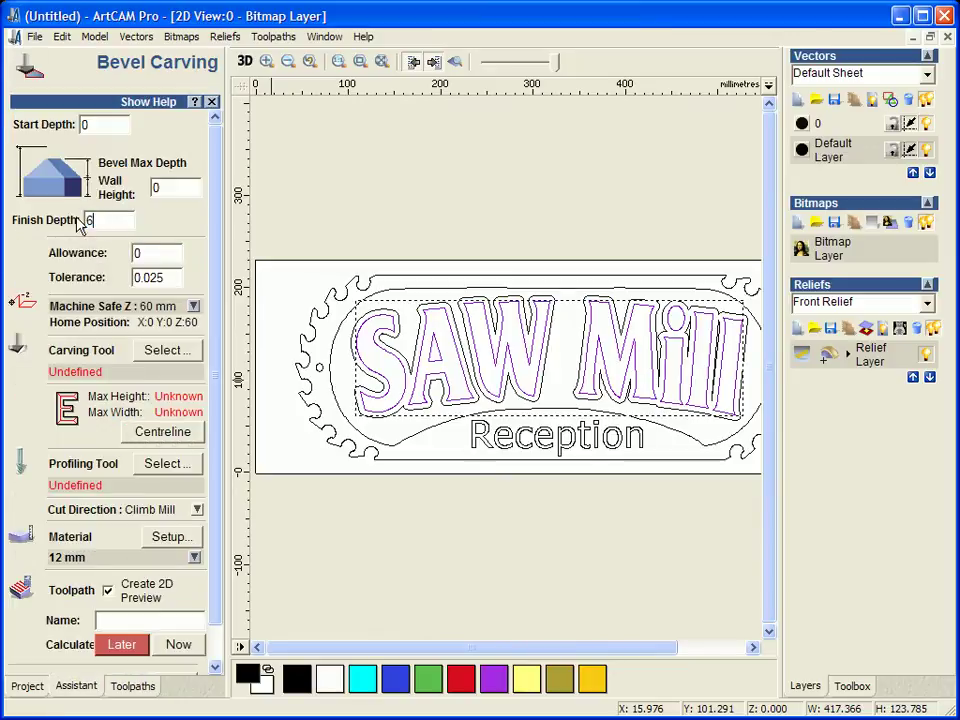
Check the parameters of the V-Bit 32 mm 130 degree and assign it as the bevel carving tool.
{"action": "left_click", "coordinate": [162, 352]}
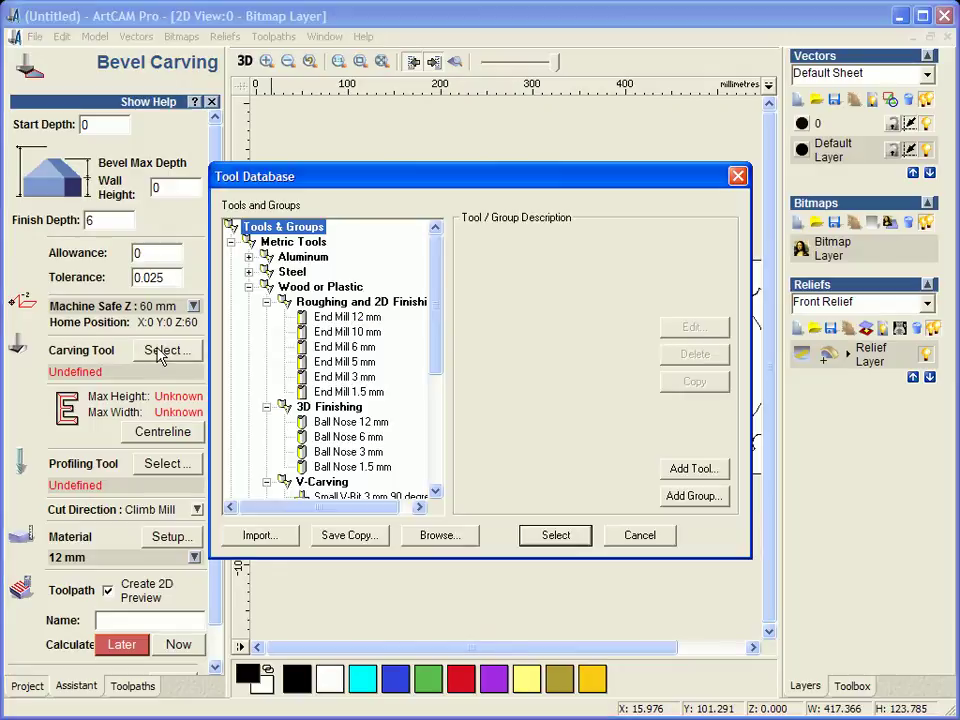
{"action": "left_click_drag", "start_coordinate": [429, 349], "coordinate": [436, 400]}
{"action": "left_click", "coordinate": [398, 407]}
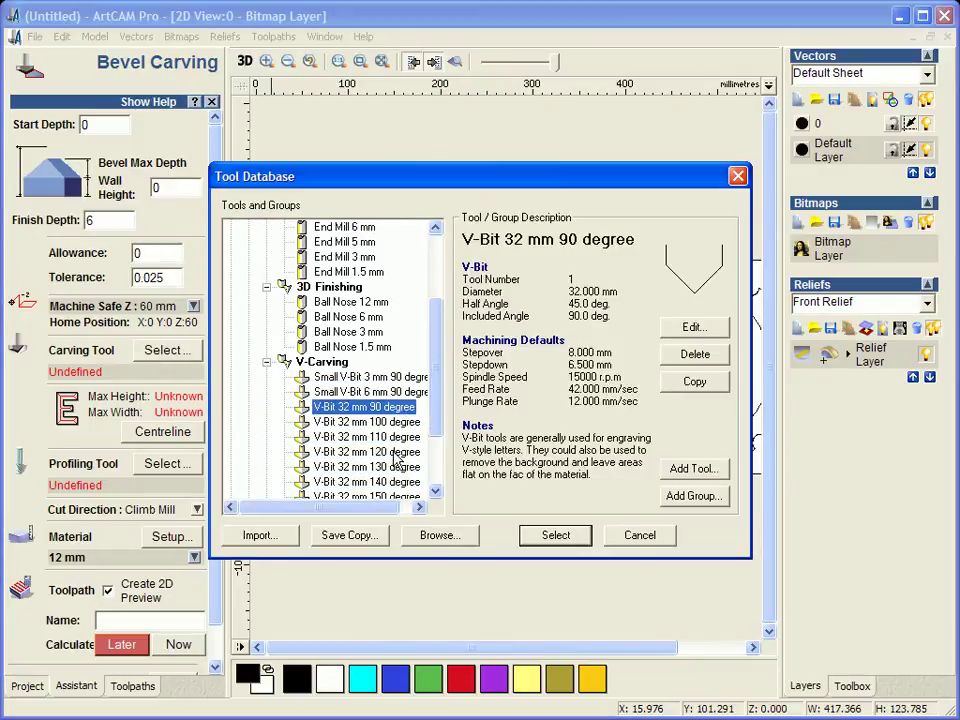
{"action": "left_click", "coordinate": [395, 452]}
{"action": "left_click", "coordinate": [390, 467]}
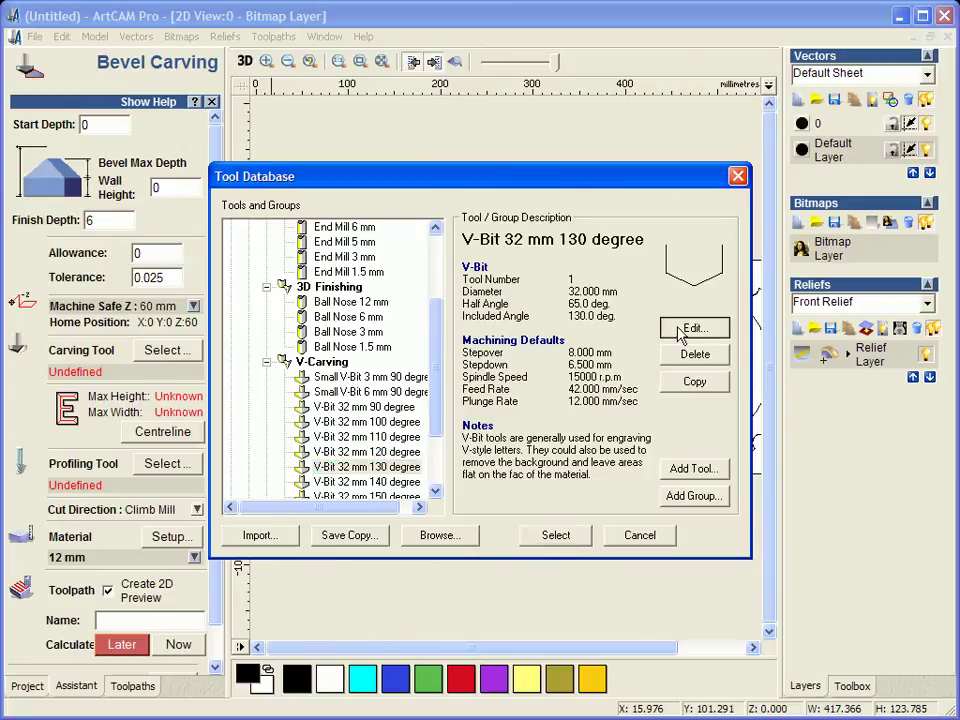
{"action": "left_click", "coordinate": [680, 335]}
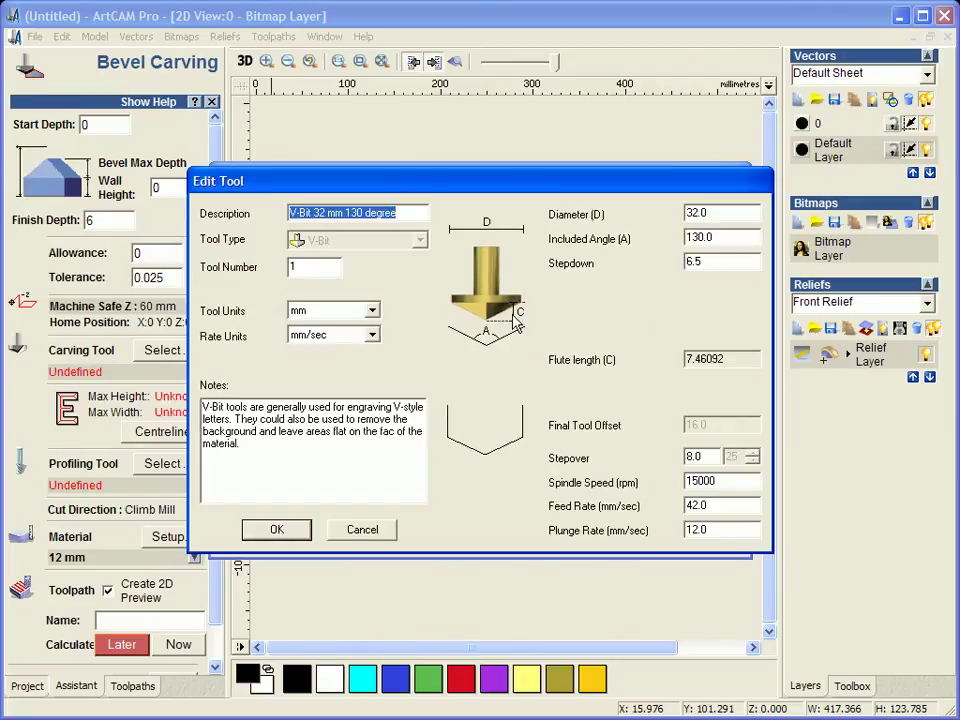
{"action": "left_click", "coordinate": [266, 533]}
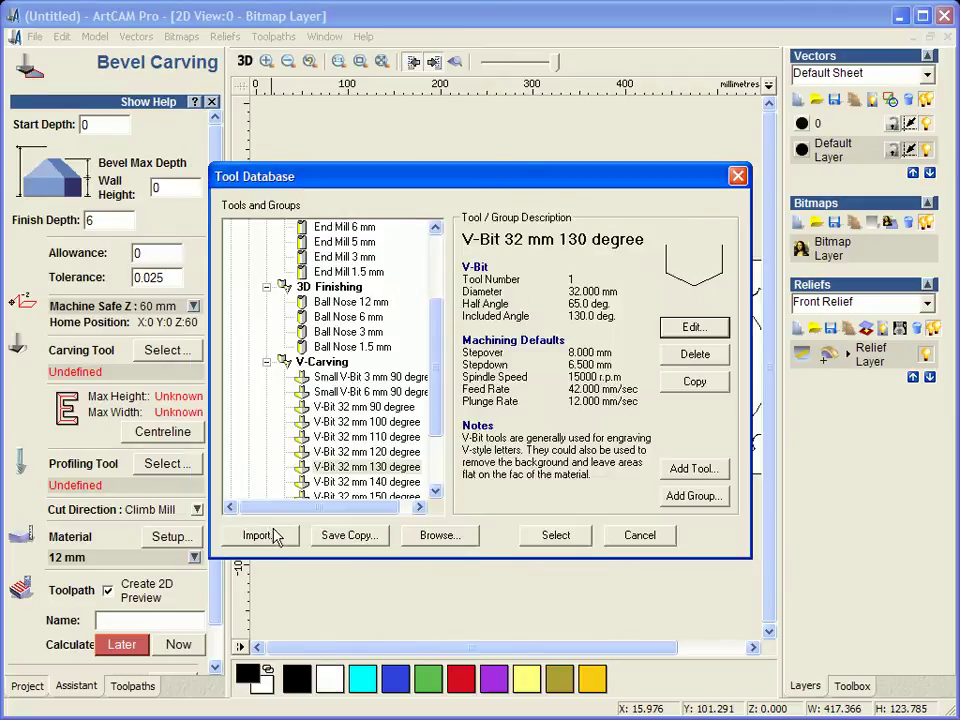
{"action": "left_click", "coordinate": [556, 539]}
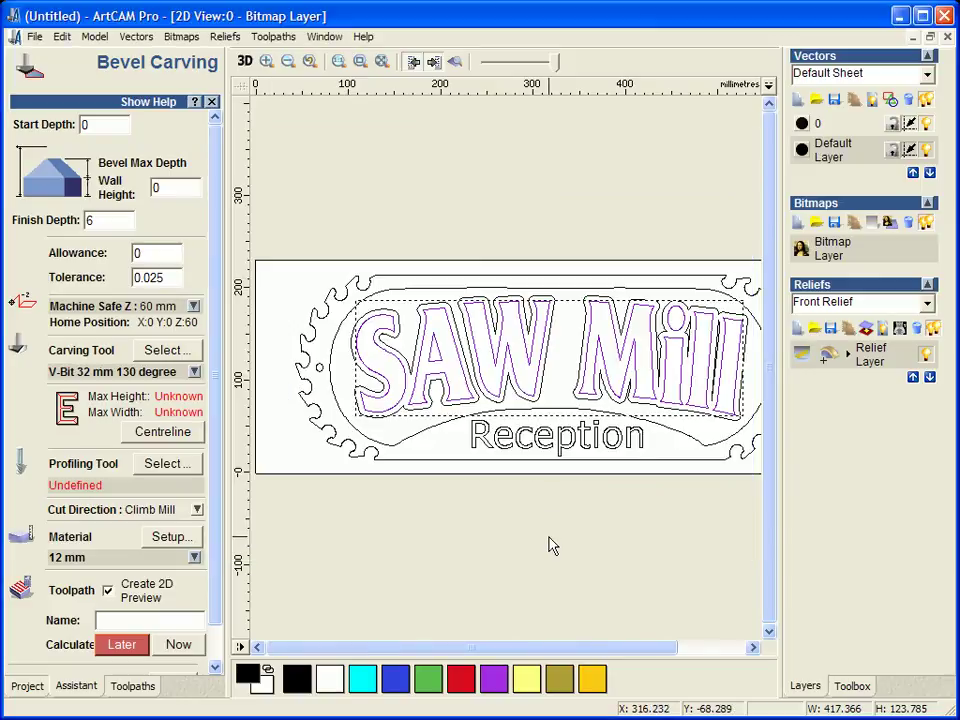
Calculate the bevel carving toolpath immediately, accepting a truncated bevel, view it in 3D and close its settings.
{"action": "left_click_drag", "start_coordinate": [214, 559], "coordinate": [215, 603]}
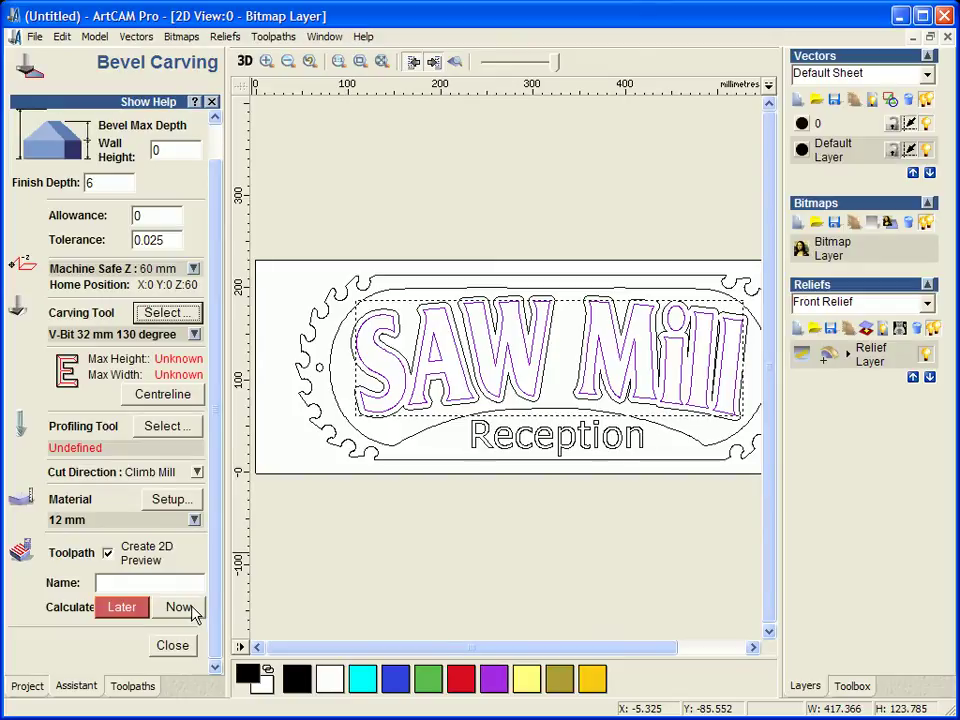
{"action": "left_click", "coordinate": [179, 607]}
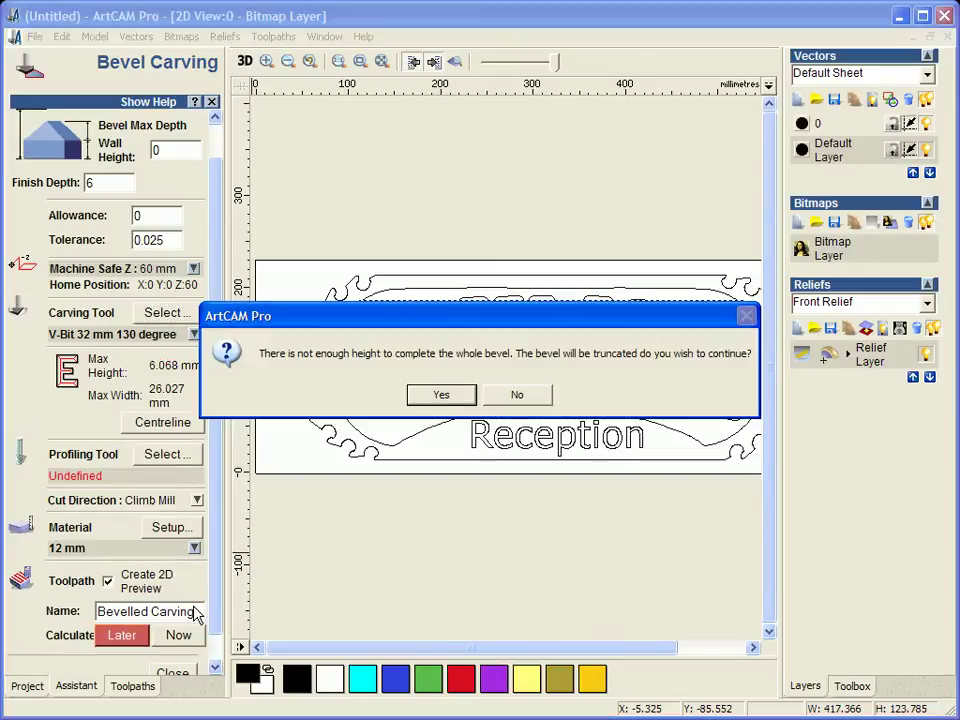
{"action": "left_click", "coordinate": [442, 396]}
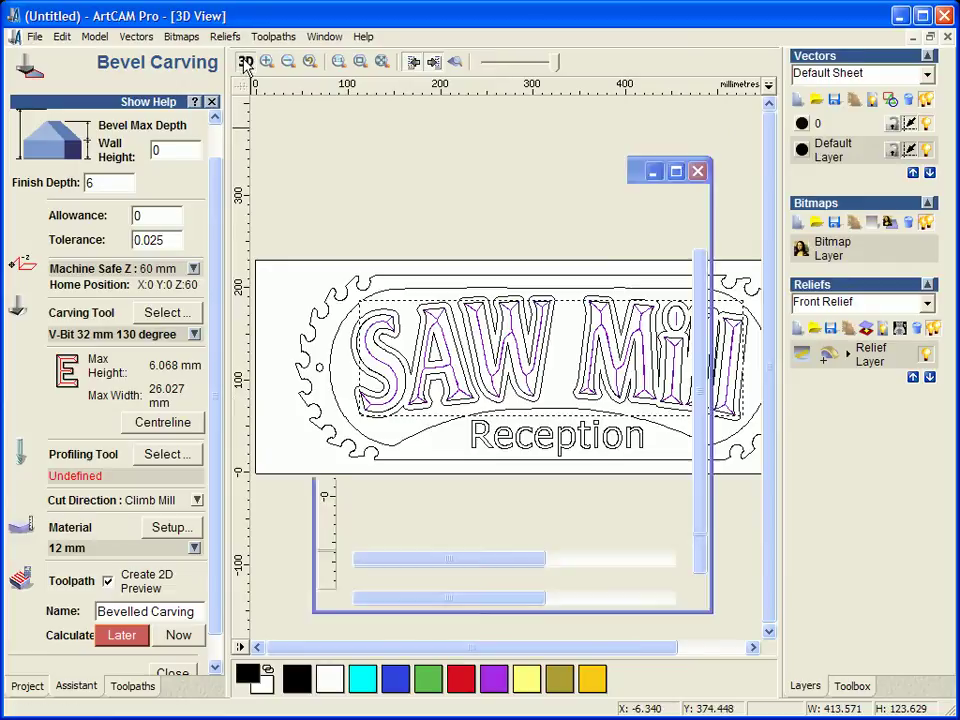
{"action": "left_click", "coordinate": [245, 62]}
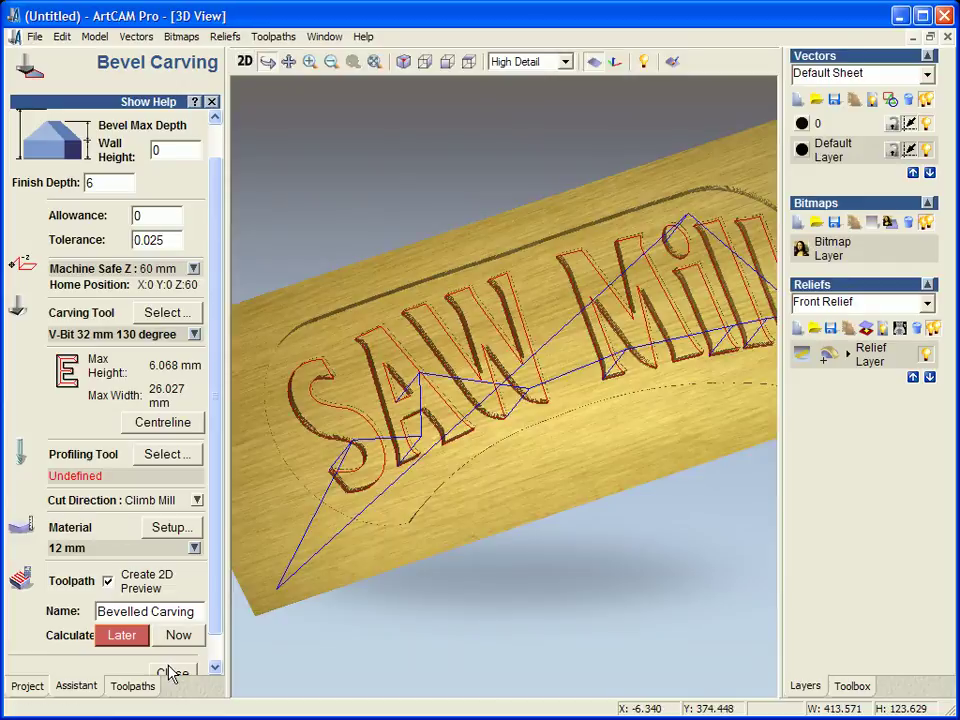
{"action": "left_click", "coordinate": [170, 674]}
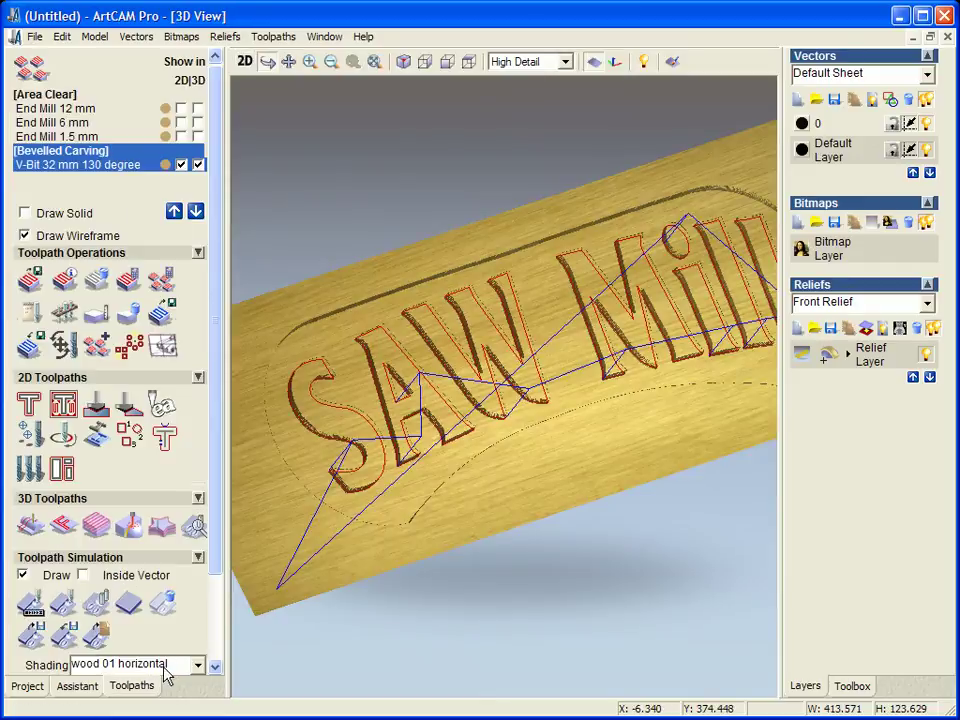
Simulate the bevelled carving toolpath and inspect the carved SAW Mill letters in 3D.
{"action": "left_click", "coordinate": [470, 62]}
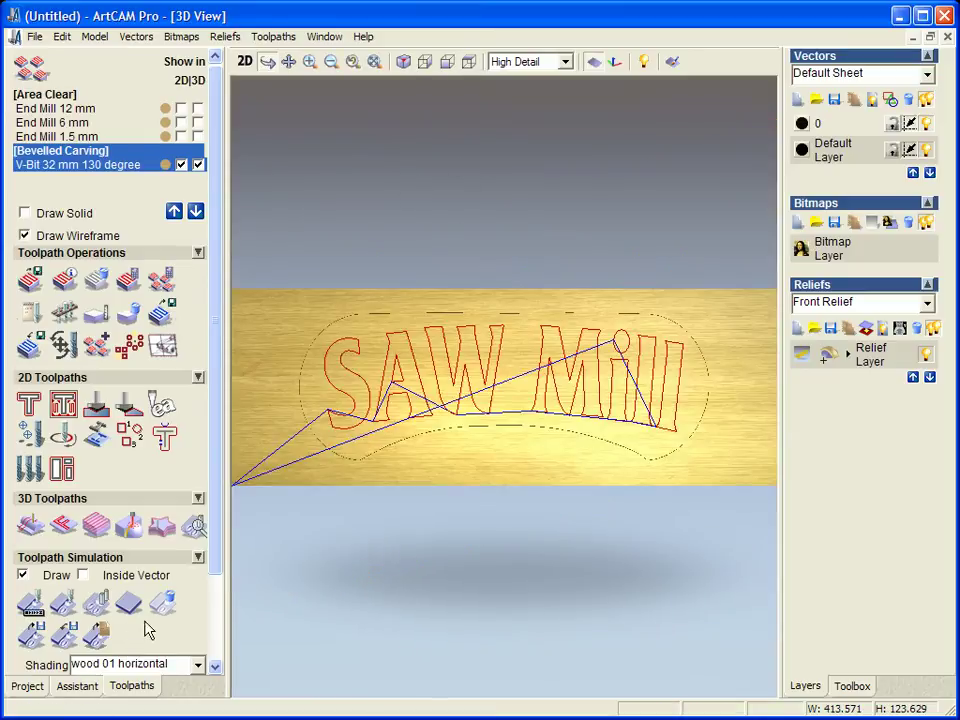
{"action": "left_click", "coordinate": [61, 601]}
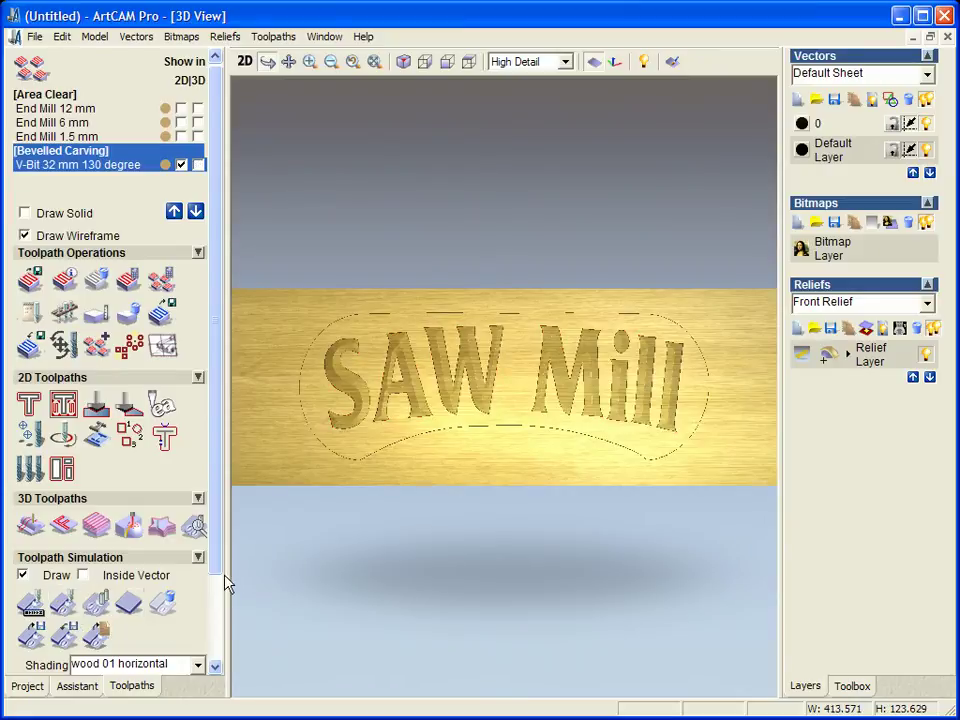
{"action": "left_click_drag", "start_coordinate": [447, 578], "coordinate": [591, 471]}
{"action": "scroll", "coordinate": [589, 474], "scroll_direction": "up", "scroll_amount": 5}
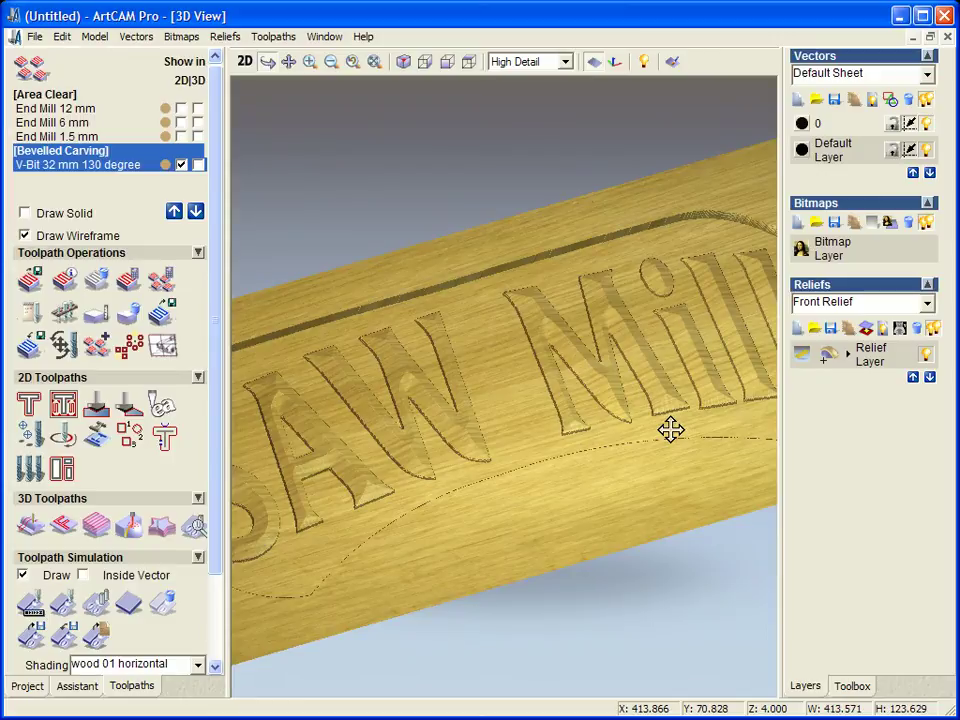
{"action": "left_click_drag", "start_coordinate": [670, 430], "coordinate": [547, 530]}
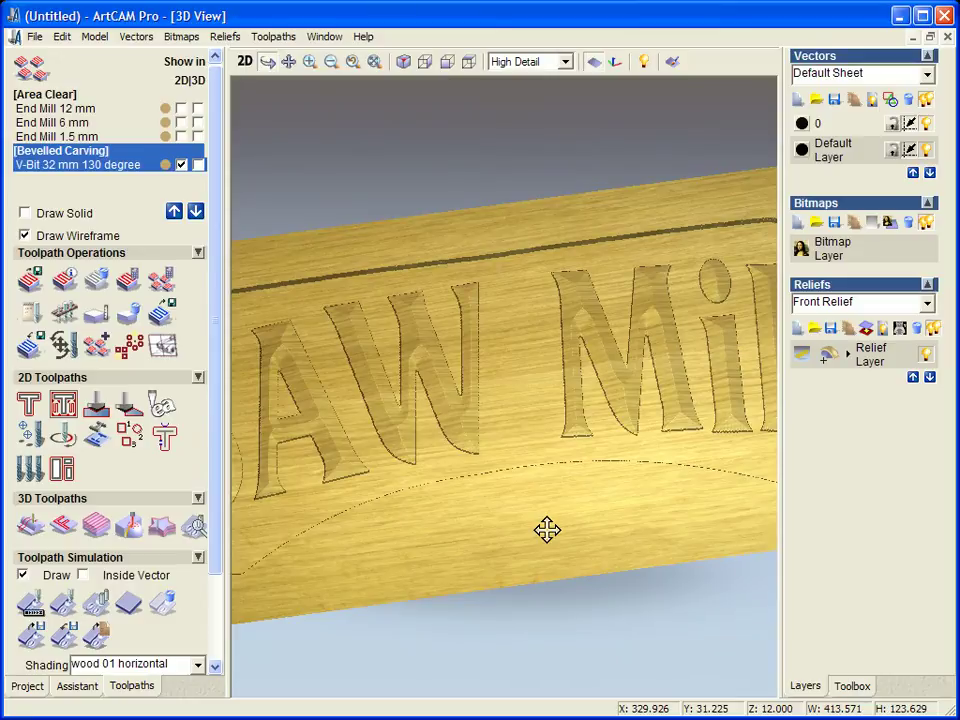
Group all the letter vectors of the word Reception in the 2D view.
{"action": "left_click", "coordinate": [245, 61]}
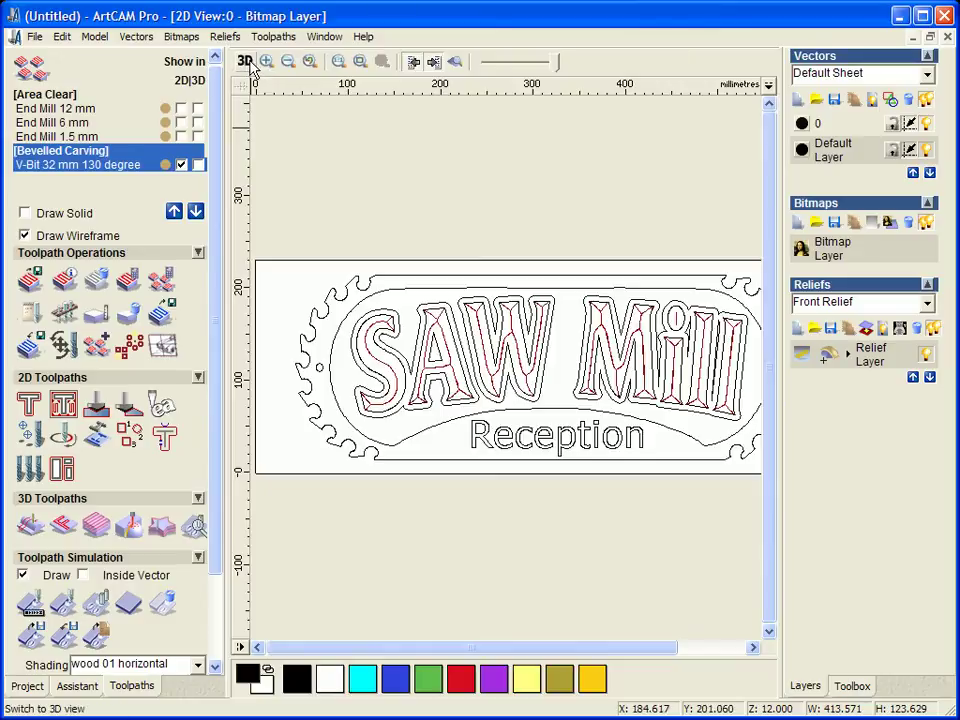
{"action": "left_click", "coordinate": [478, 436]}
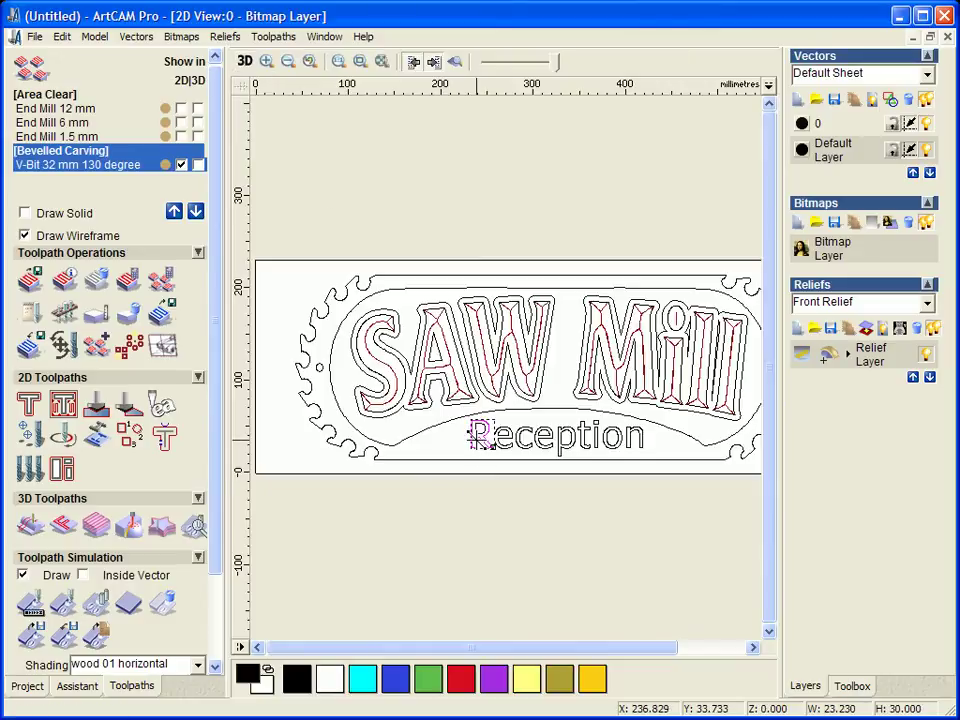
{"action": "left_click", "coordinate": [654, 501]}
{"action": "left_click_drag", "start_coordinate": [670, 491], "coordinate": [470, 424]}
{"action": "right_click", "coordinate": [475, 425]}
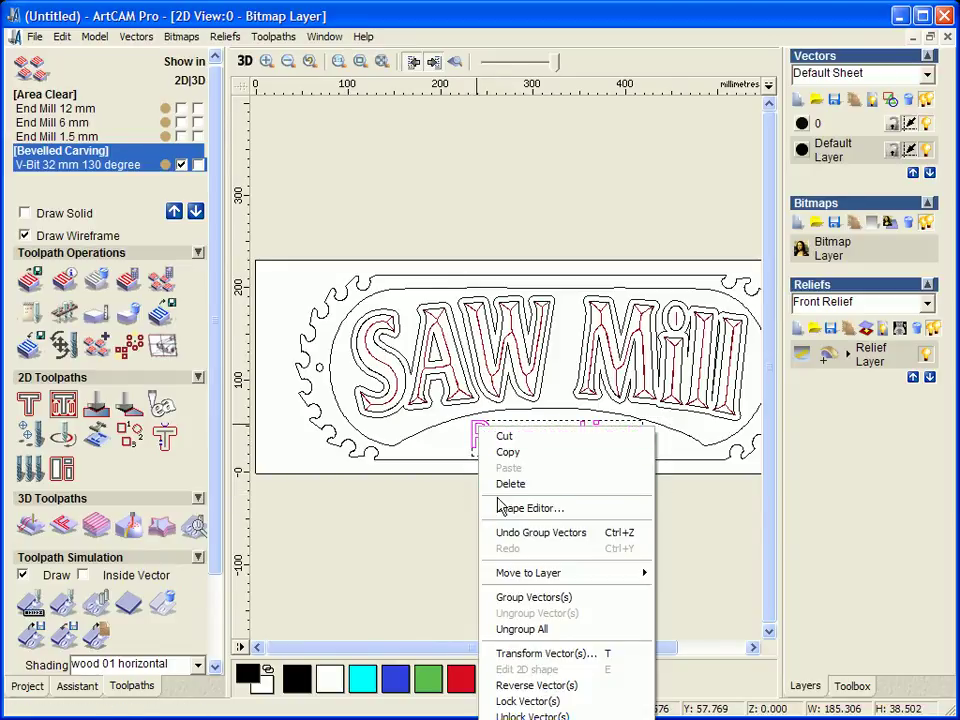
{"action": "left_click", "coordinate": [512, 598]}
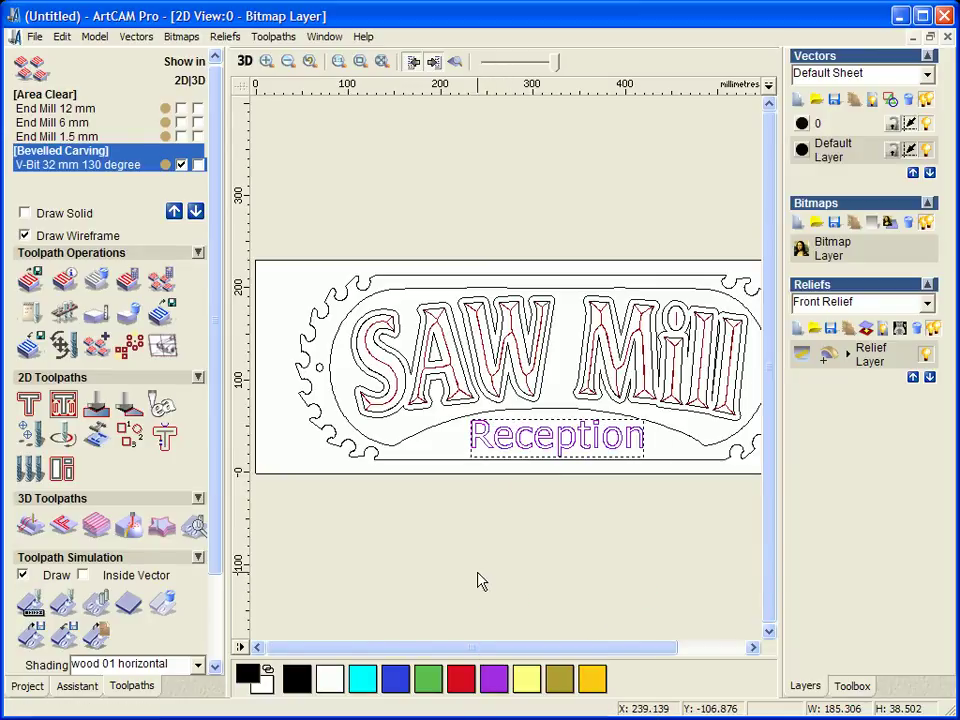
Set up a V-Bit Carving toolpath for the Reception text with the V-Bit 32 mm 90 degree and show the model in 3D.
{"action": "left_click", "coordinate": [97, 413]}
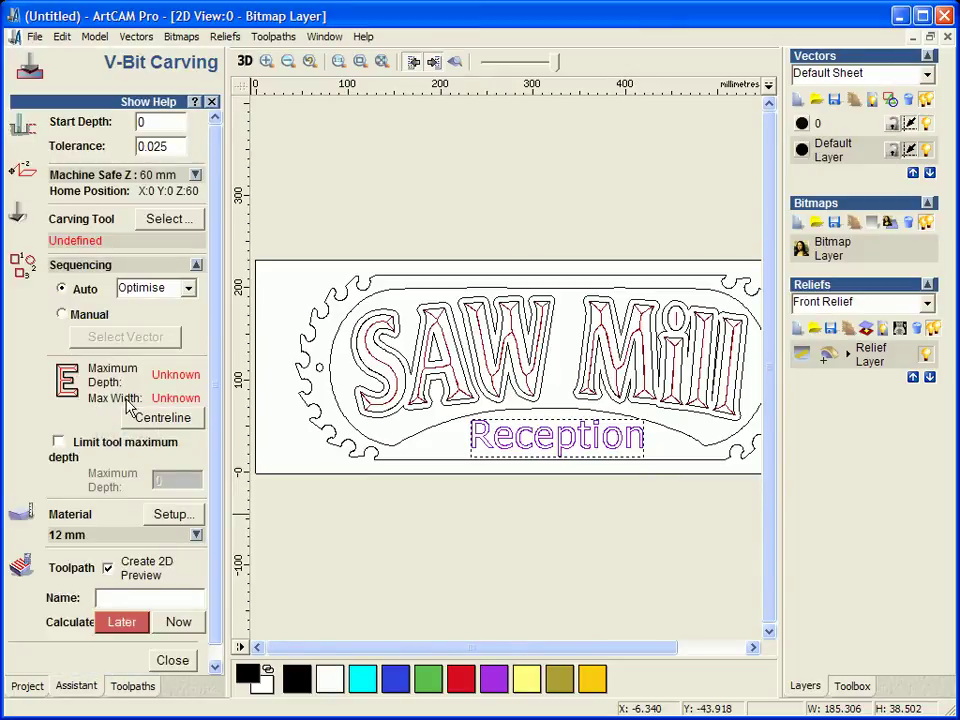
{"action": "left_click", "coordinate": [166, 222]}
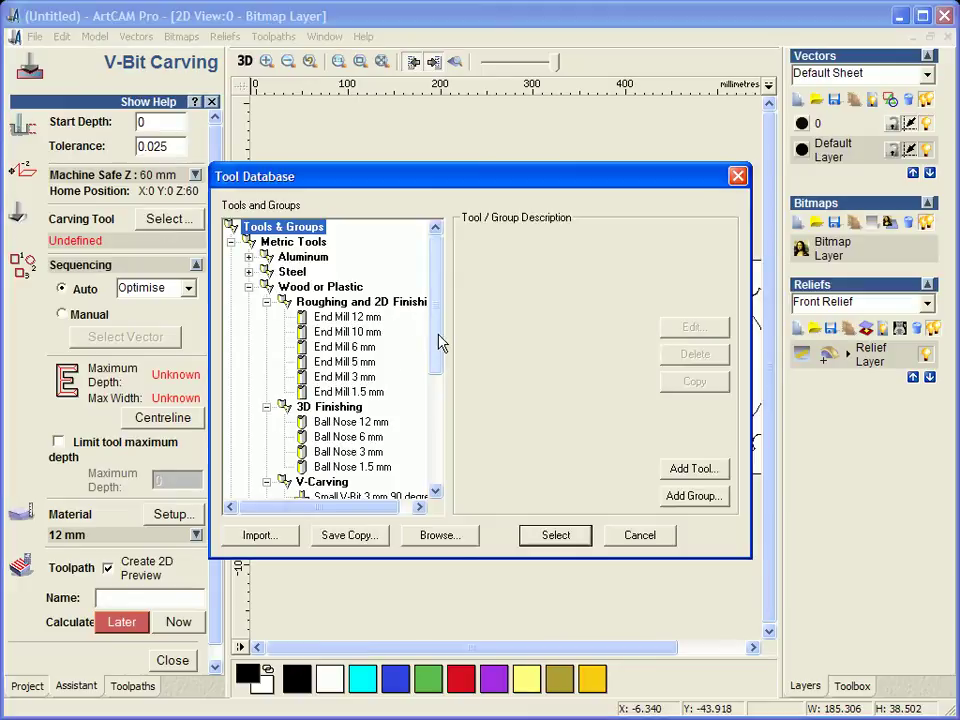
{"action": "left_click_drag", "start_coordinate": [440, 343], "coordinate": [438, 403]}
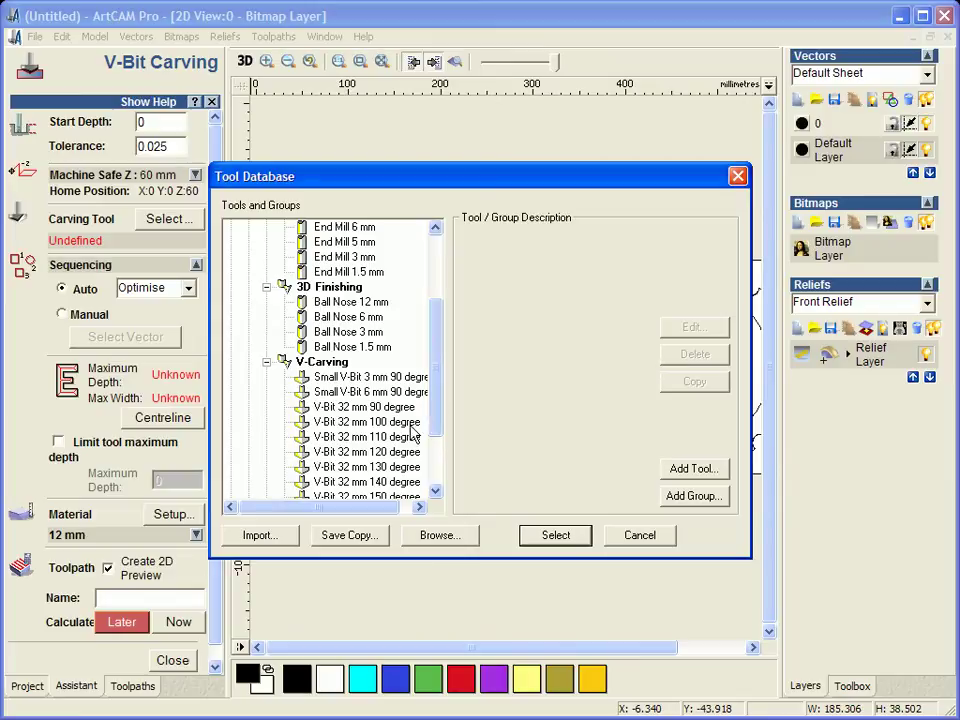
{"action": "left_click", "coordinate": [375, 408]}
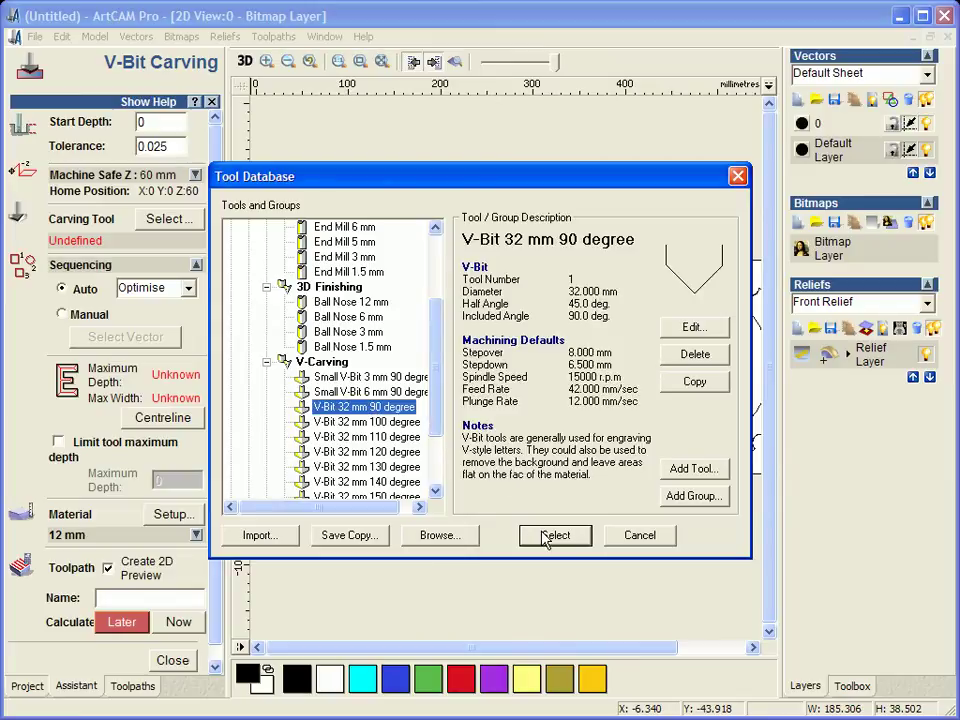
{"action": "left_click", "coordinate": [546, 538]}
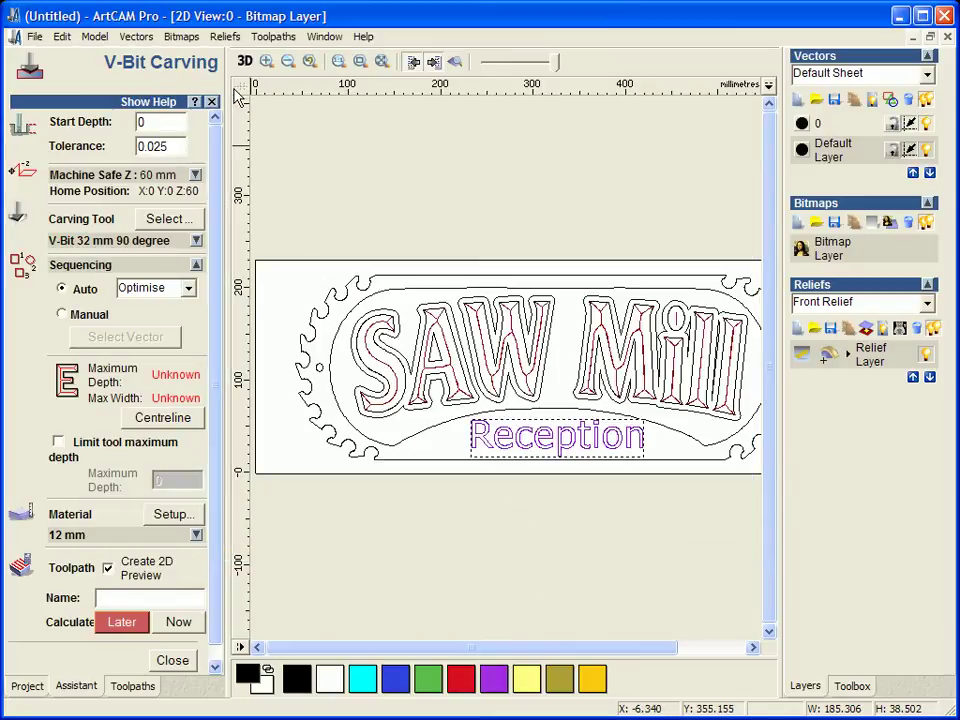
{"action": "left_click", "coordinate": [244, 61]}
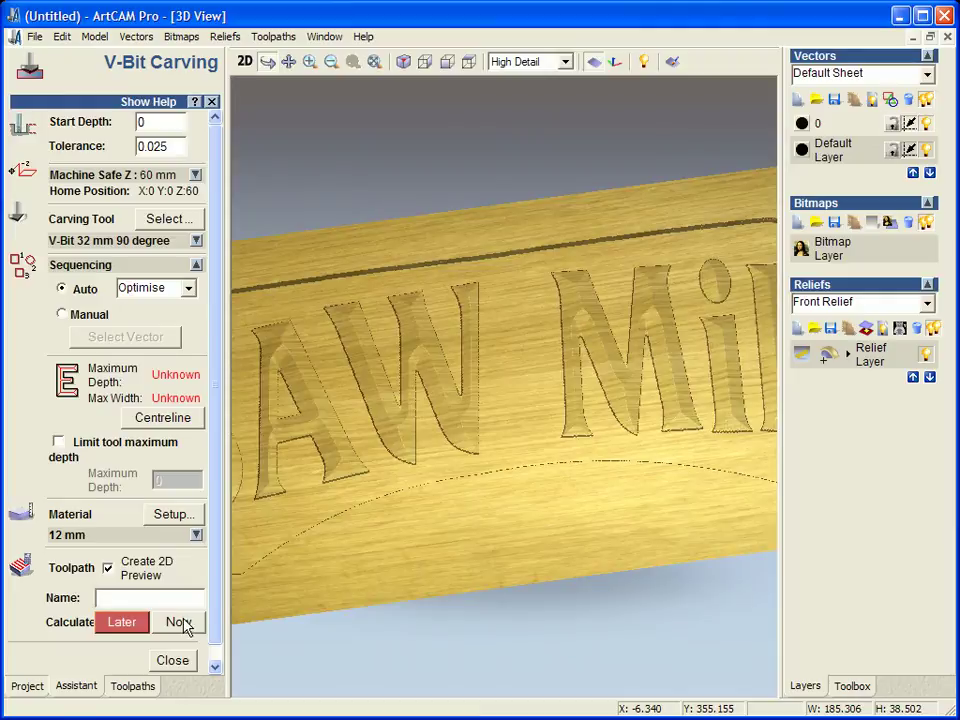
Calculate the V-Bit Carving toolpath immediately, close its settings and simulate the carved Reception text in 3D.
{"action": "left_click", "coordinate": [180, 623]}
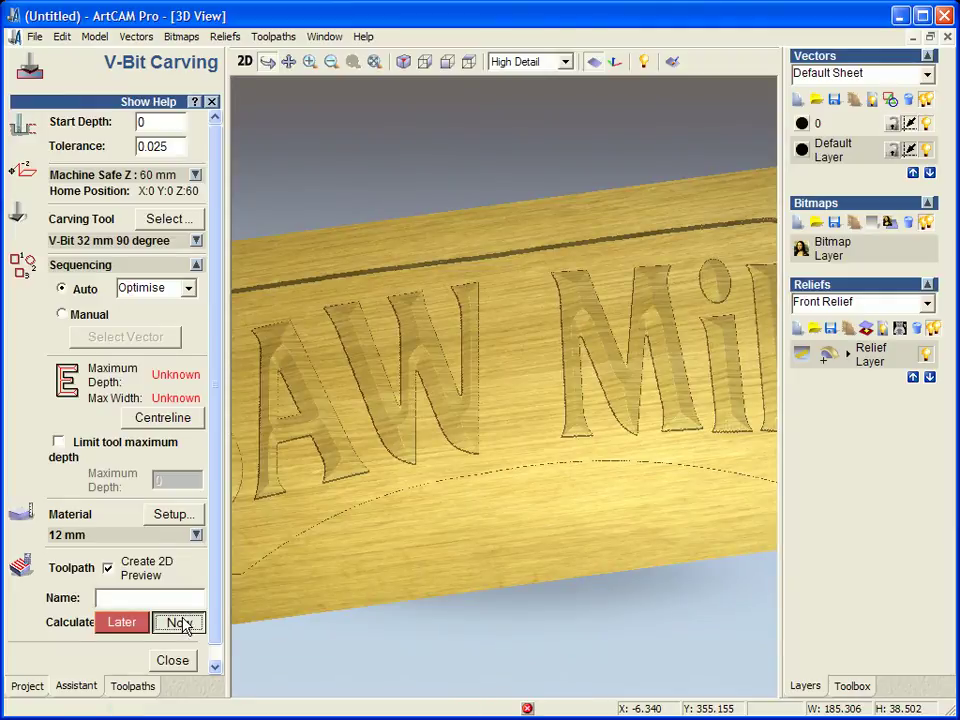
{"action": "left_click", "coordinate": [176, 662]}
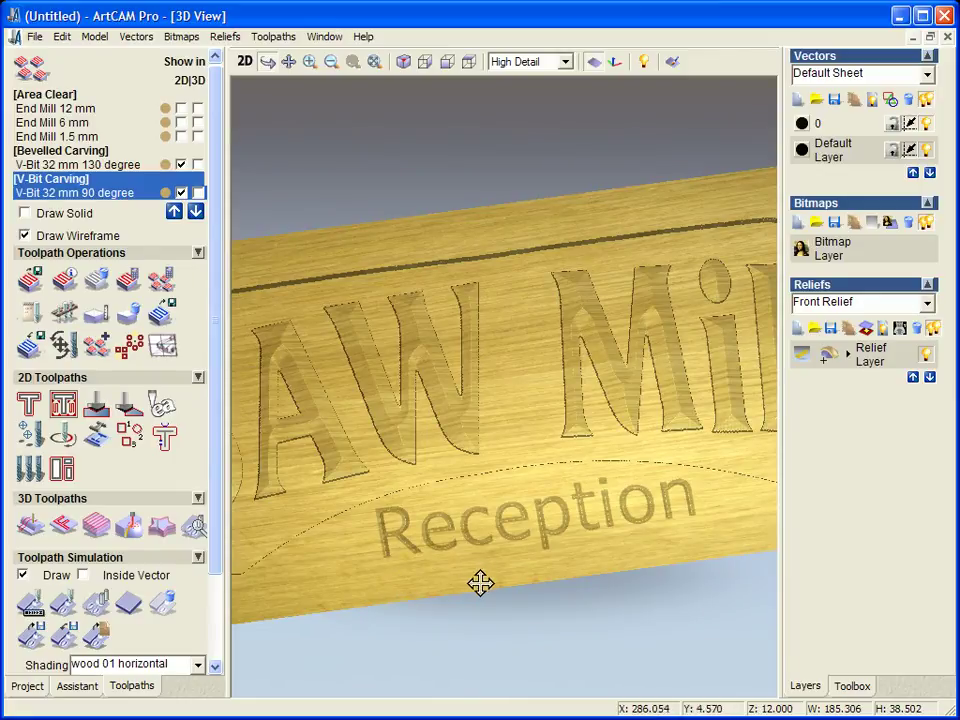
{"action": "scroll", "coordinate": [546, 542], "scroll_direction": "down", "scroll_amount": 5}
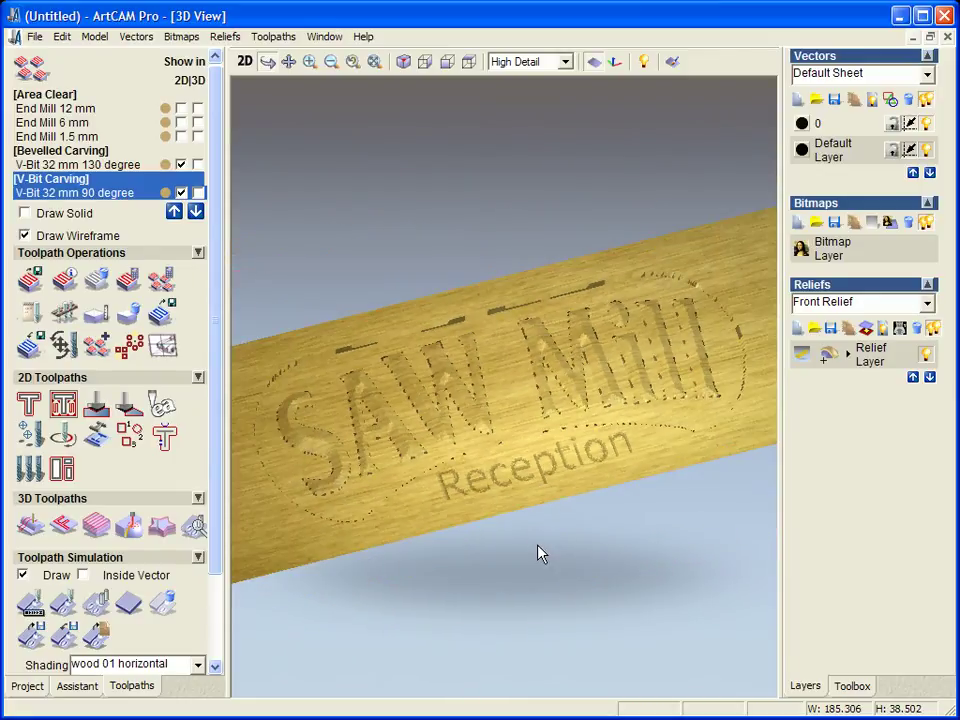
Set up a Drilling toolpath for the two small hole circles at the sign's ends with the End Mill 6 mm.
{"action": "left_click", "coordinate": [244, 61]}
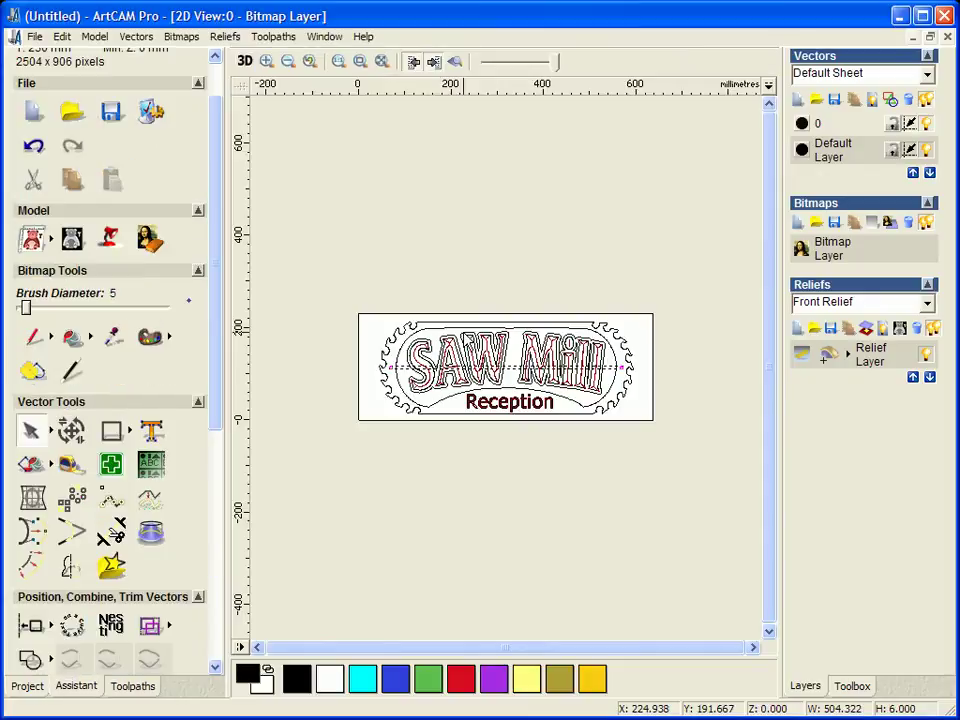
{"action": "scroll", "coordinate": [462, 330], "scroll_direction": "up", "scroll_amount": 2}
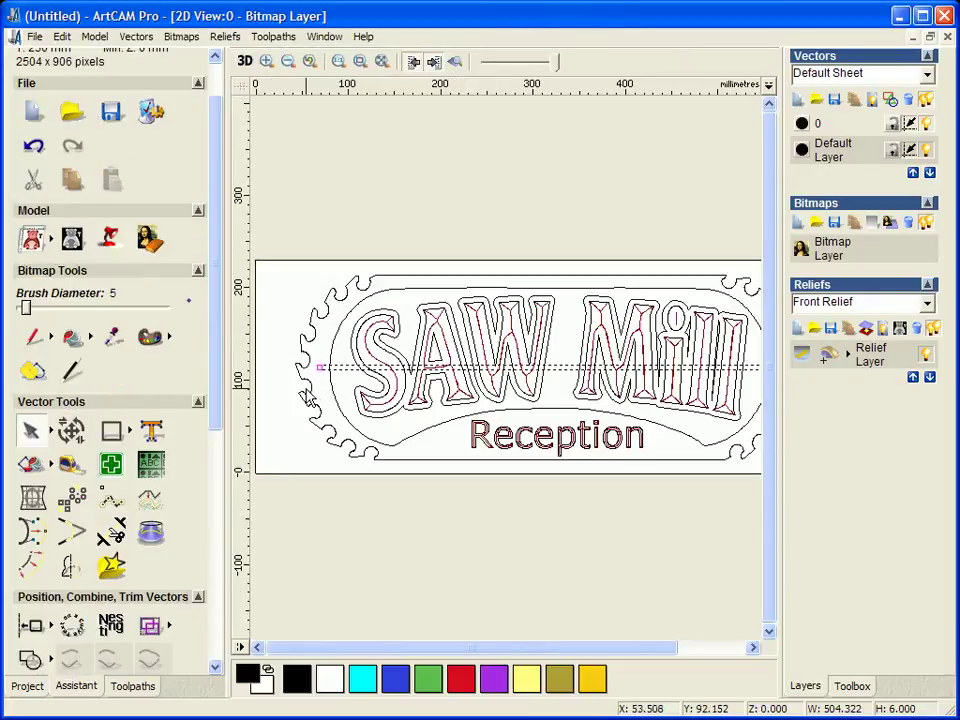
{"action": "left_click", "coordinate": [121, 688]}
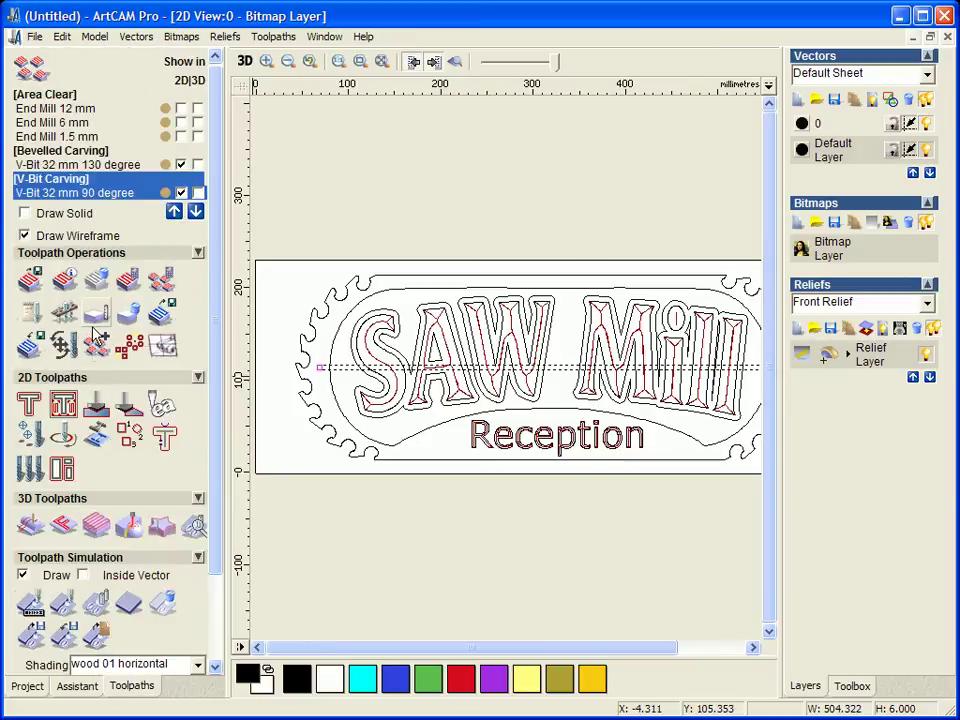
{"action": "left_click", "coordinate": [30, 437]}
{"action": "left_click", "coordinate": [168, 244]}
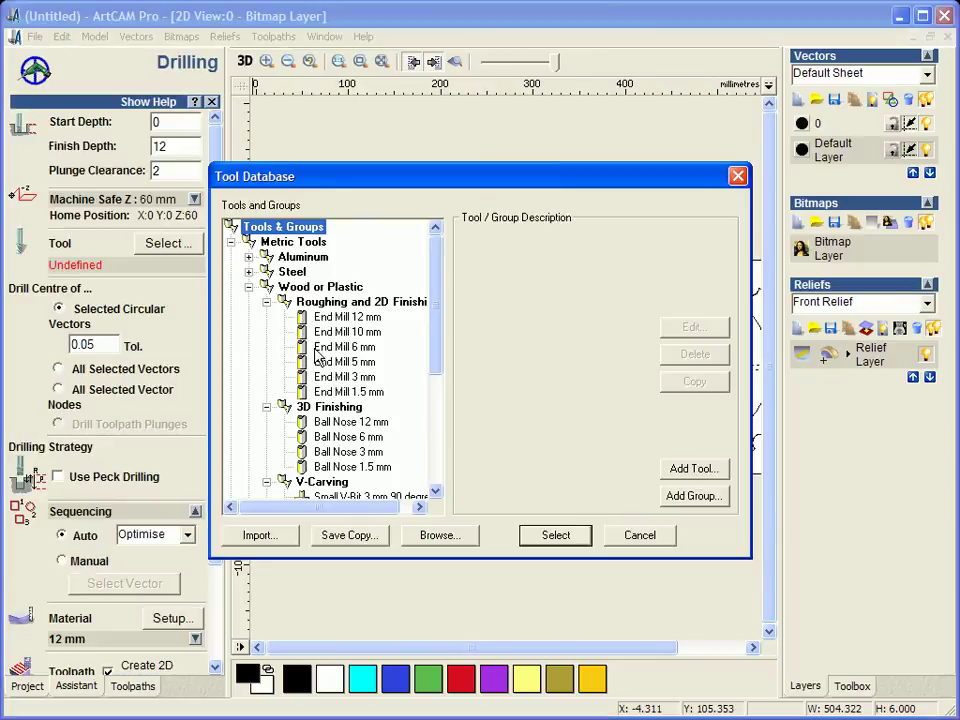
{"action": "left_click", "coordinate": [320, 349]}
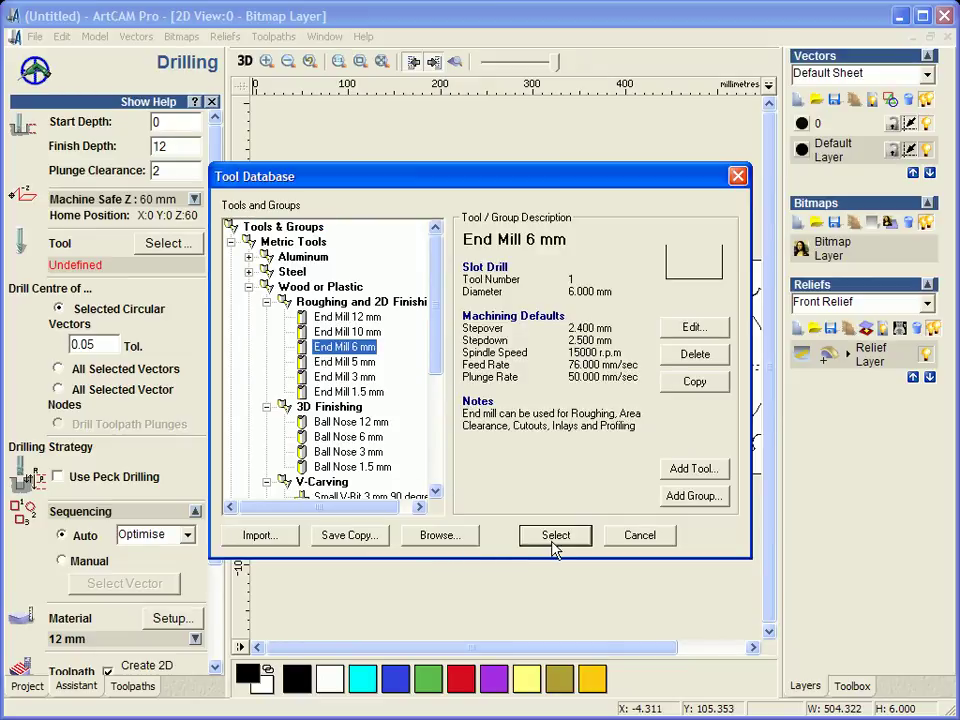
{"action": "left_click", "coordinate": [556, 535]}
Calculate the drilling toolpath immediately, close its settings and simulate the drilled holes in 3D.
{"action": "left_click_drag", "start_coordinate": [222, 552], "coordinate": [218, 665]}
{"action": "left_click", "coordinate": [180, 606]}
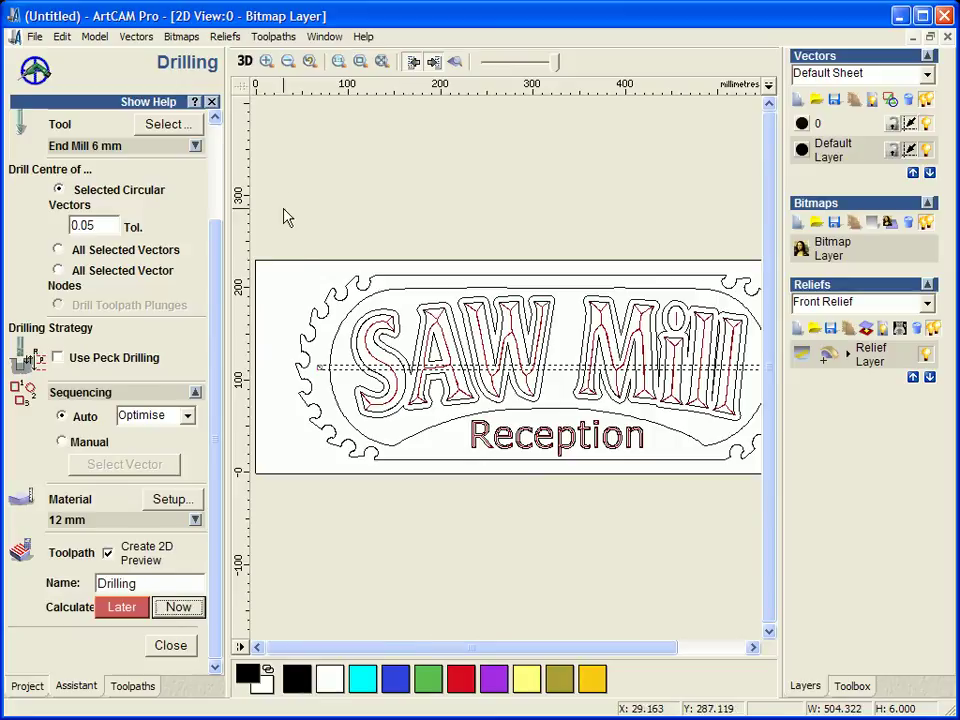
{"action": "left_click", "coordinate": [244, 61]}
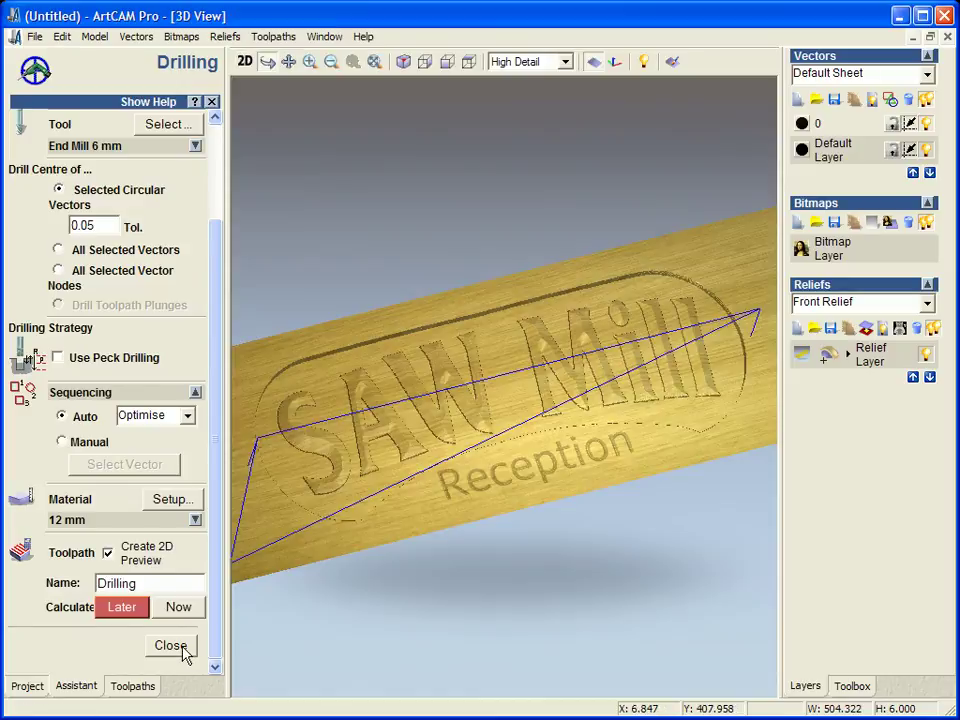
{"action": "left_click", "coordinate": [183, 652]}
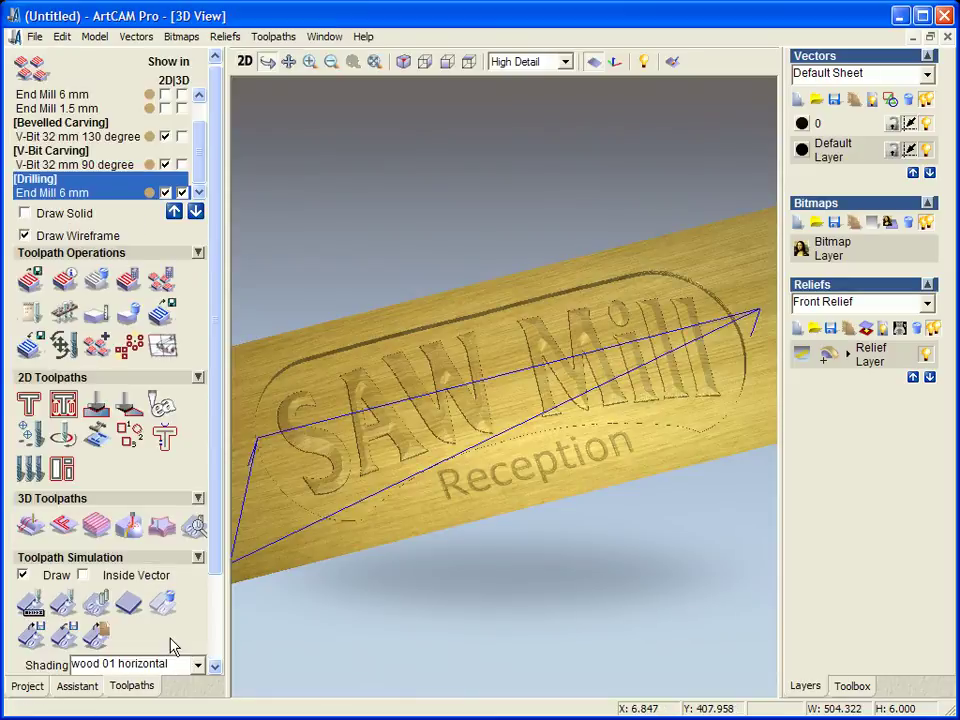
{"action": "left_click", "coordinate": [62, 601]}
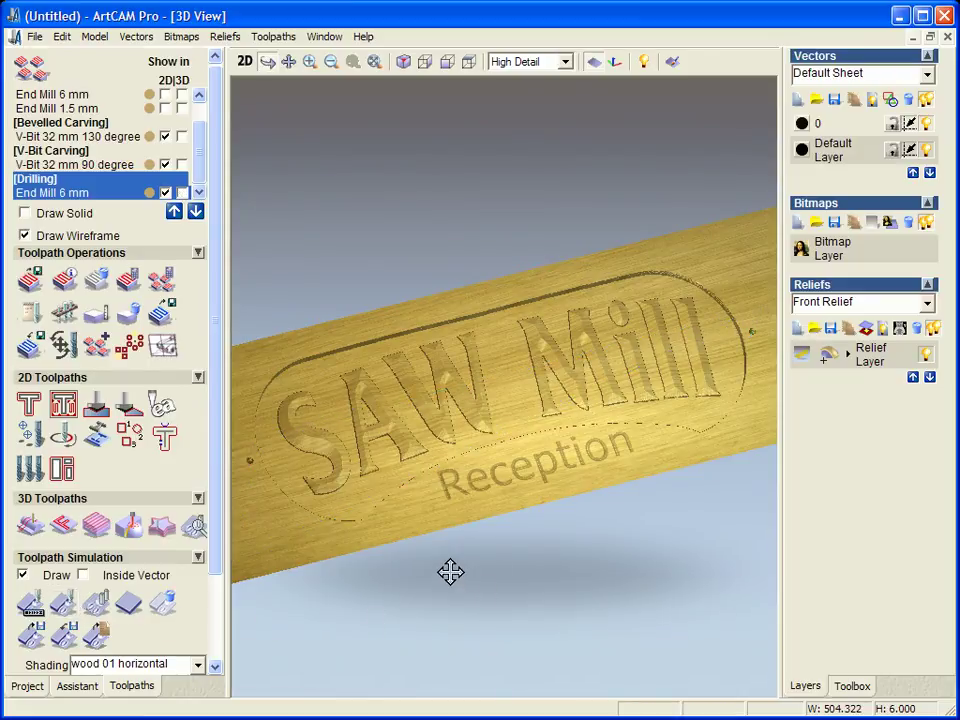
{"action": "mouse_move", "coordinate": [354, 540]}
{"action": "left_mouse_down"}
{"action": "mouse_move", "coordinate": [429, 531]}
{"action": "mouse_move", "coordinate": [542, 543]}
{"action": "mouse_move", "coordinate": [529, 546]}
{"action": "left_mouse_up"}
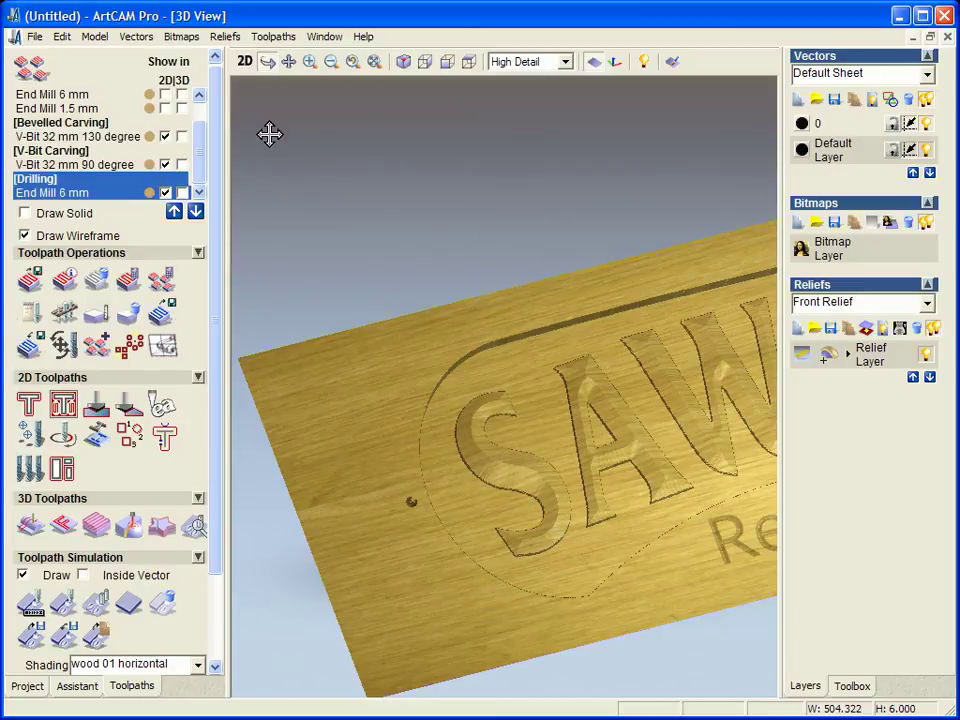
Set up an outside Profiling toolpath for the outer saw-tooth outline, 12 mm deep, with the End Mill 6 mm.
{"action": "left_click", "coordinate": [246, 62]}
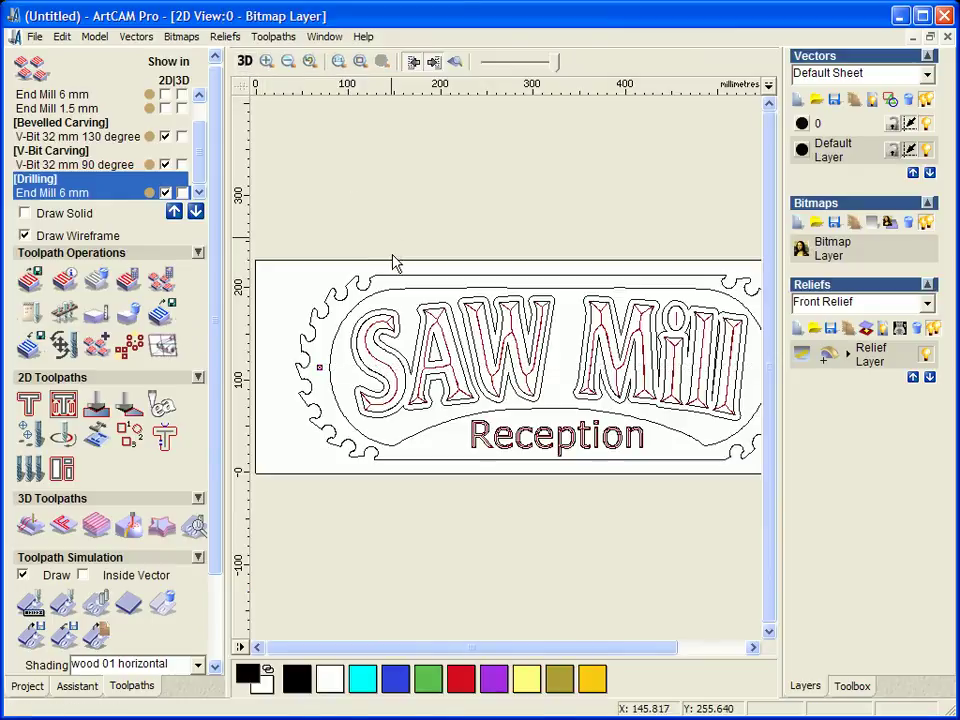
{"action": "left_click", "coordinate": [390, 279]}
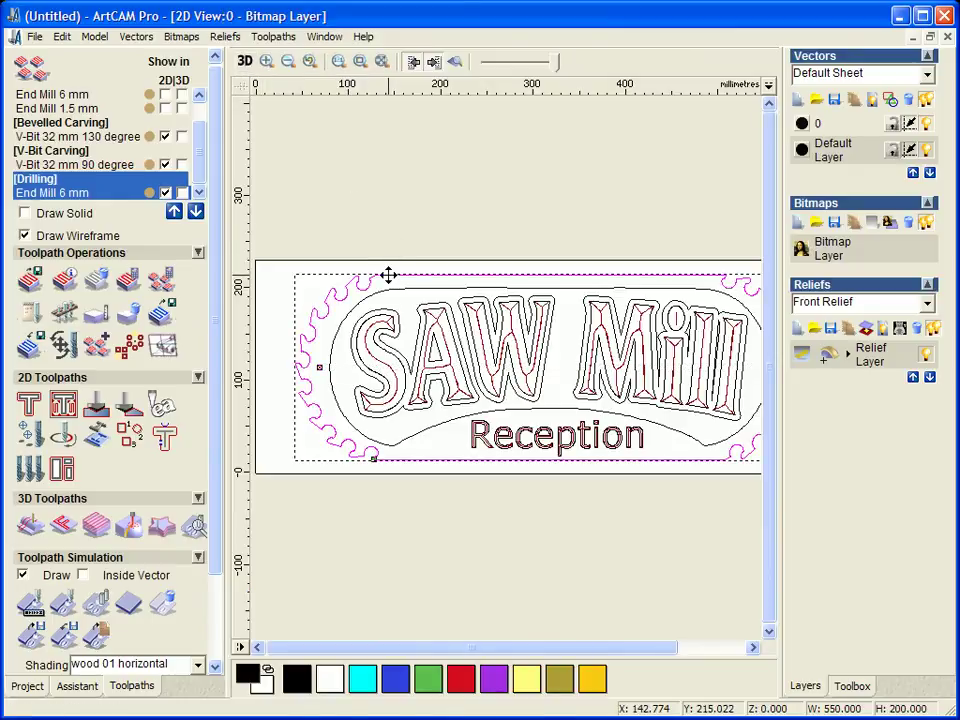
{"action": "left_click", "coordinate": [30, 404]}
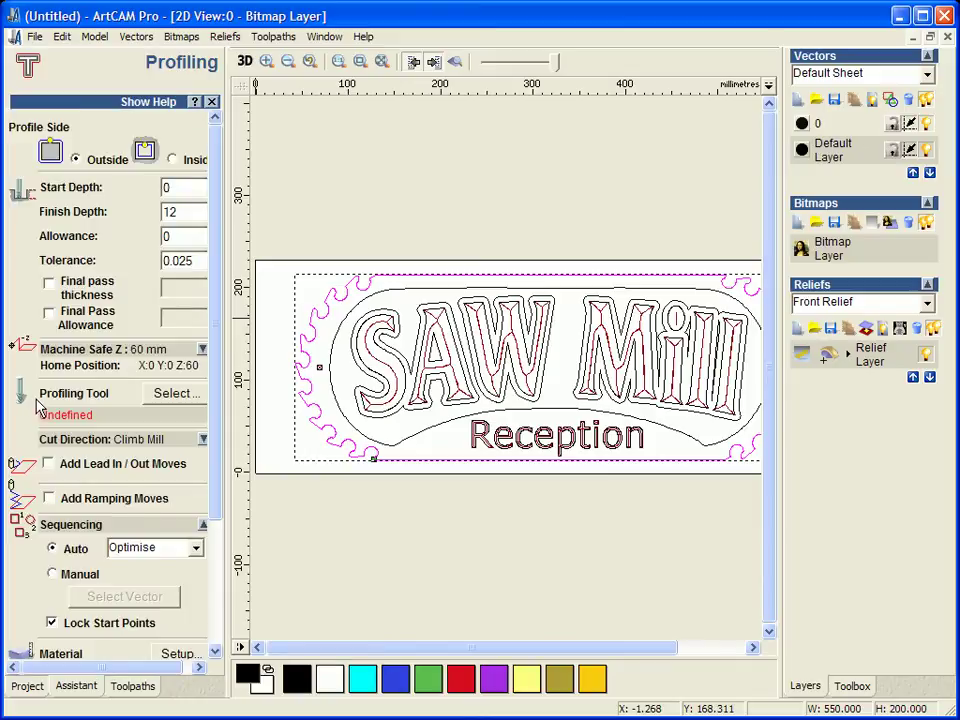
{"action": "left_click_drag", "start_coordinate": [189, 213], "coordinate": [152, 213]}
{"action": "left_click", "coordinate": [186, 394]}
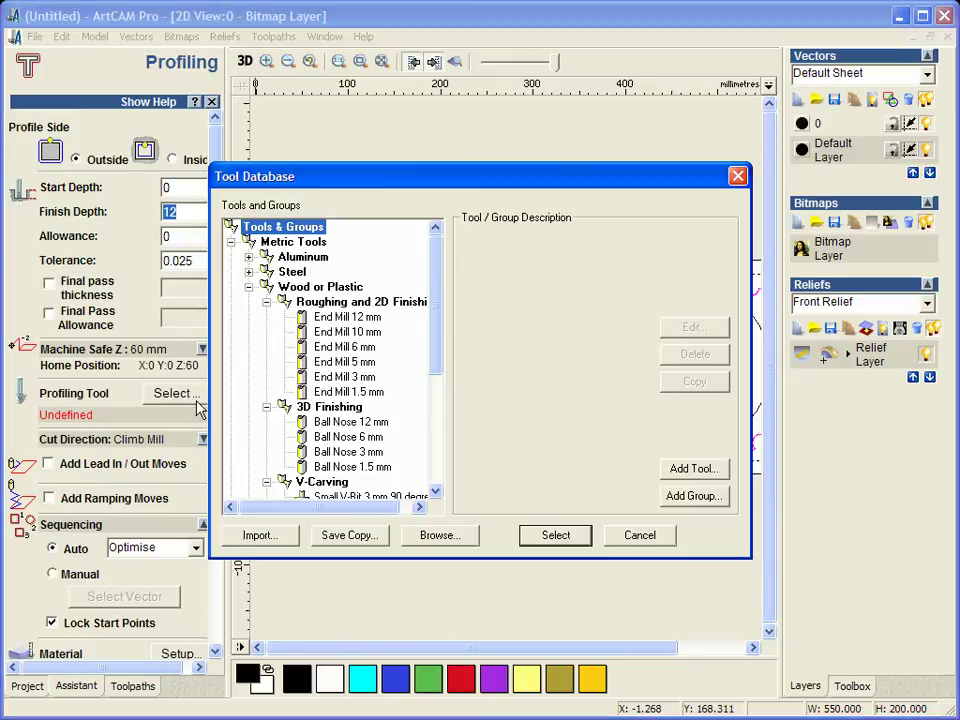
{"action": "left_click", "coordinate": [340, 347]}
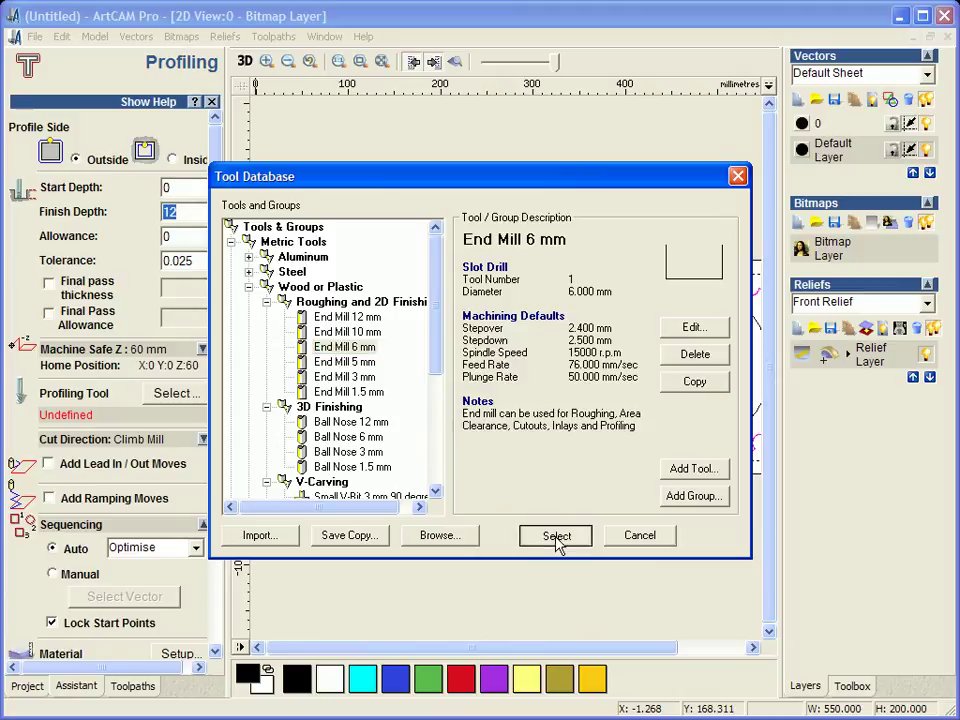
{"action": "left_click", "coordinate": [555, 536]}
Calculate the profiling toolpath for the outer outline immediately and close its settings.
{"action": "scroll", "coordinate": [216, 560], "scroll_direction": "down", "scroll_amount": 5}
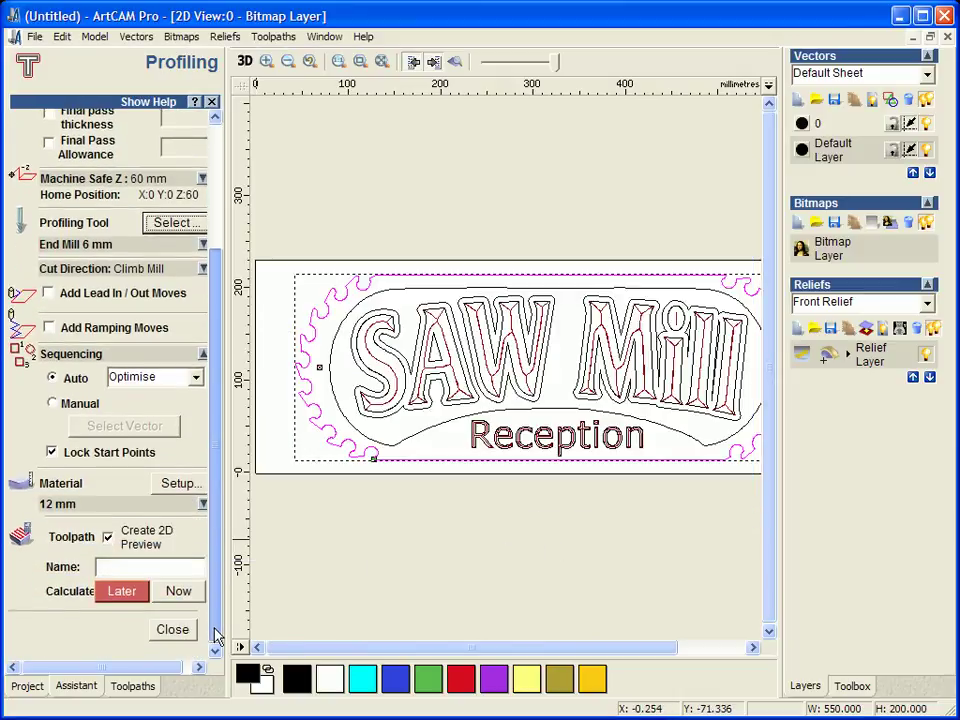
{"action": "left_click_drag", "start_coordinate": [216, 632], "coordinate": [214, 638]}
{"action": "left_click", "coordinate": [188, 598]}
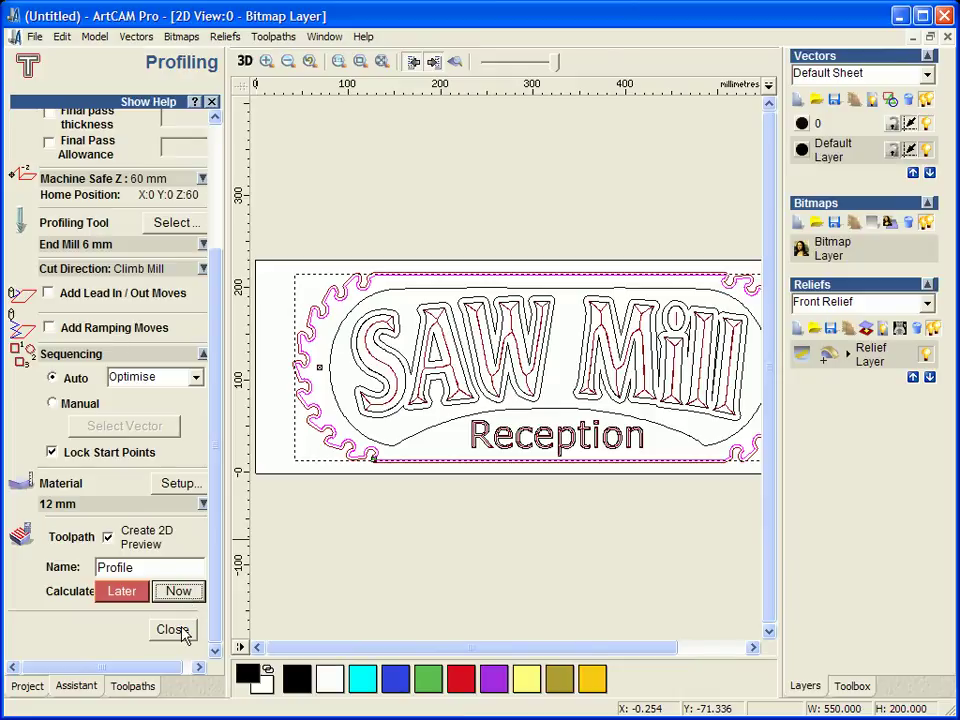
{"action": "left_click", "coordinate": [172, 630]}
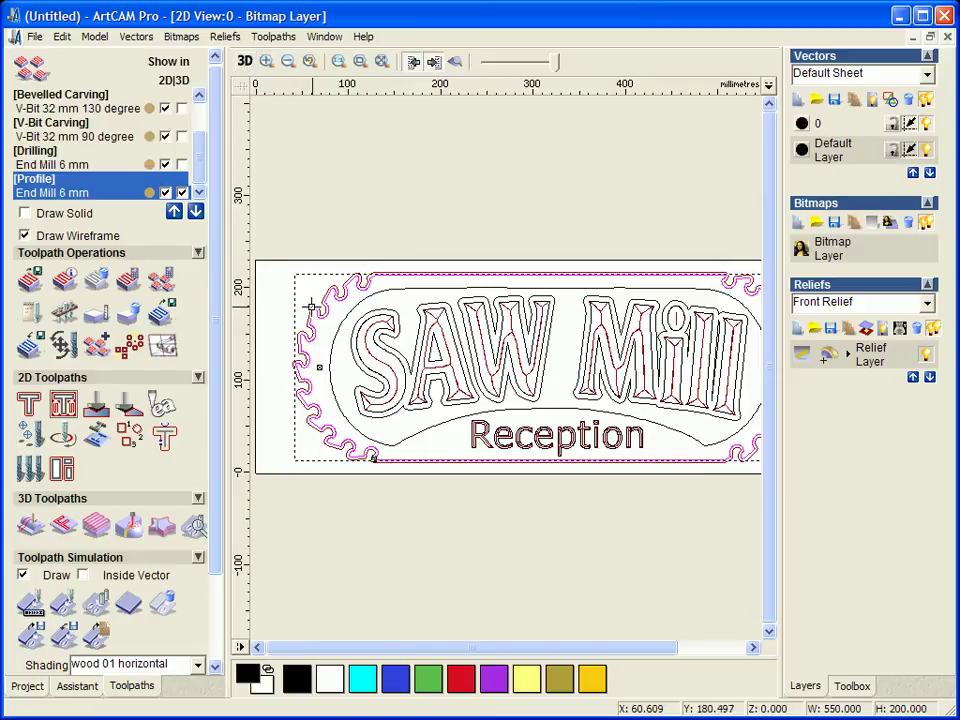
Create a constant number of 4 3D bridges on the outer profile toolpath.
{"action": "scroll", "coordinate": [312, 307], "scroll_direction": "up", "scroll_amount": 2}
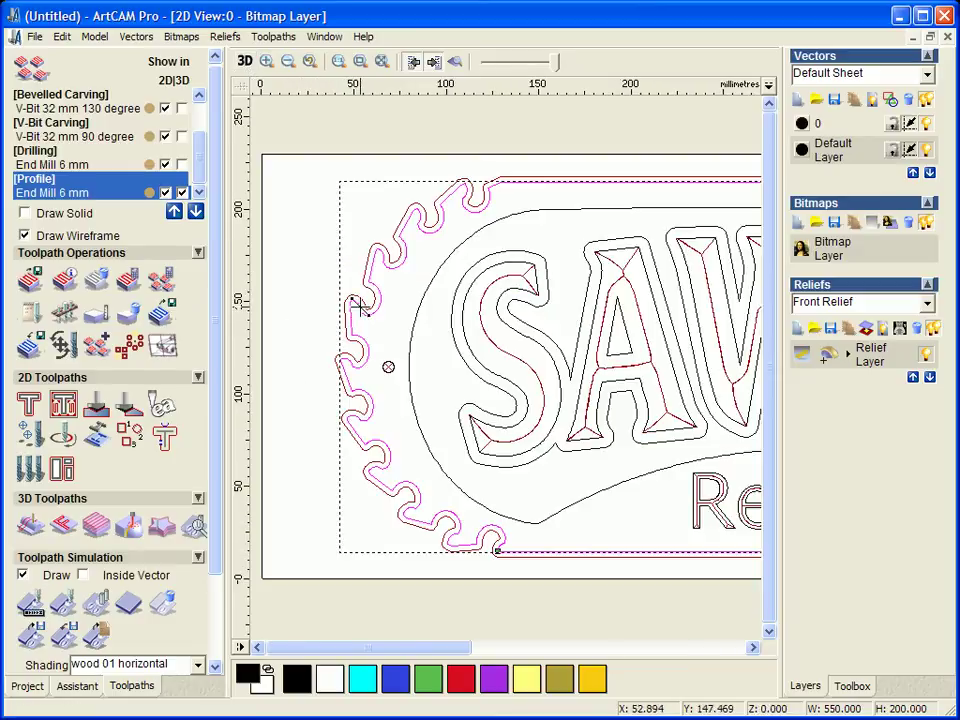
{"action": "left_click", "coordinate": [359, 298]}
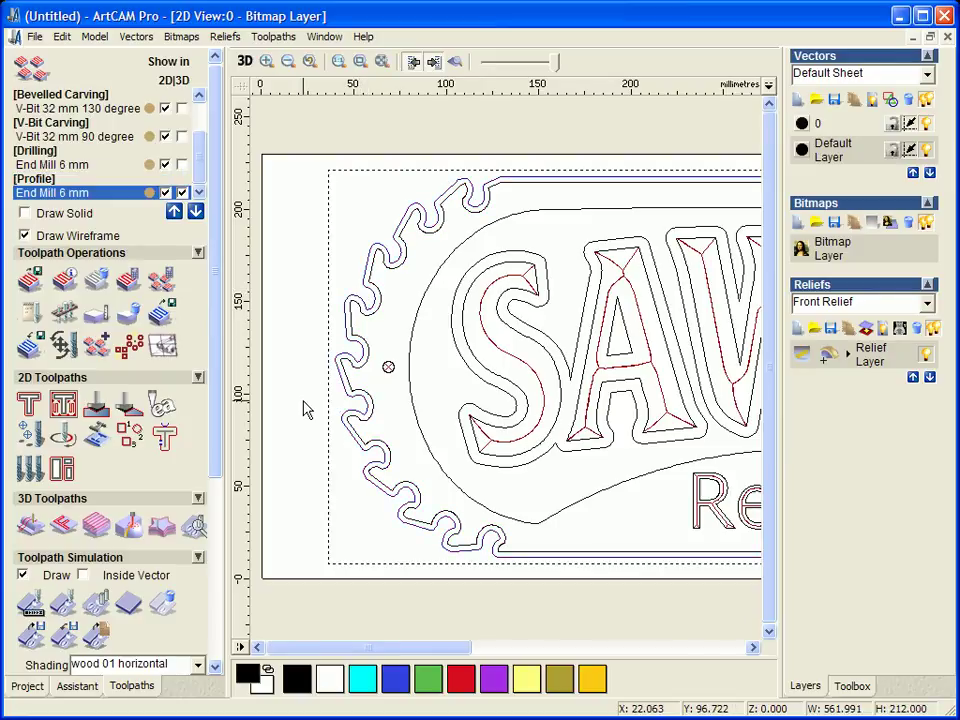
{"action": "left_click", "coordinate": [165, 437]}
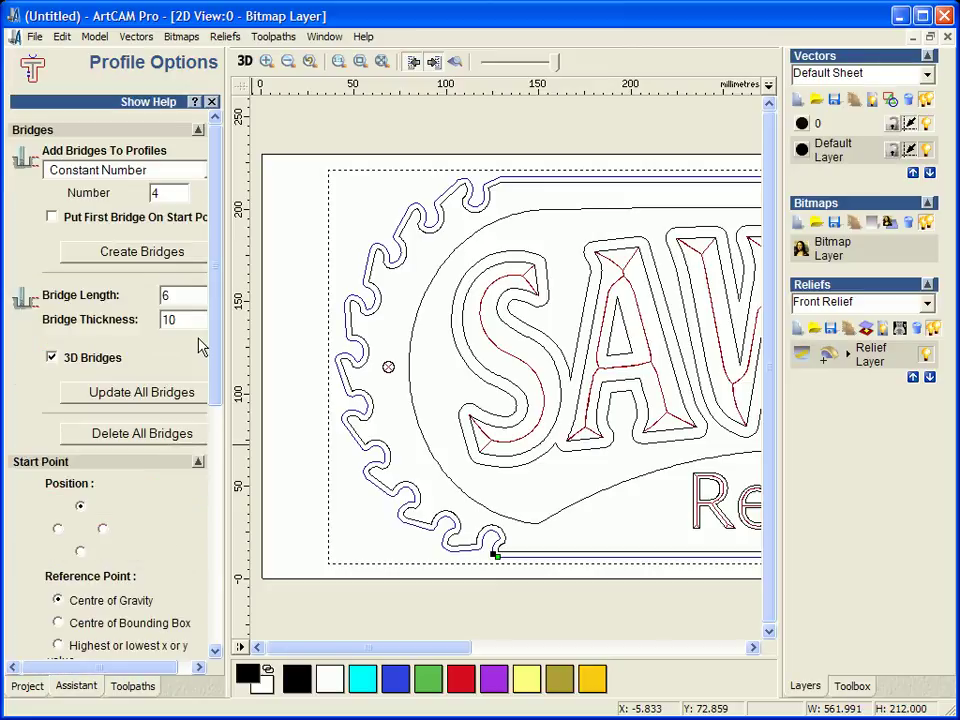
{"action": "left_click", "coordinate": [163, 258]}
Reposition the four bridges onto the straight upper and lower edges of the sign, near both ends of each edge.
{"action": "left_click", "coordinate": [357, 410]}
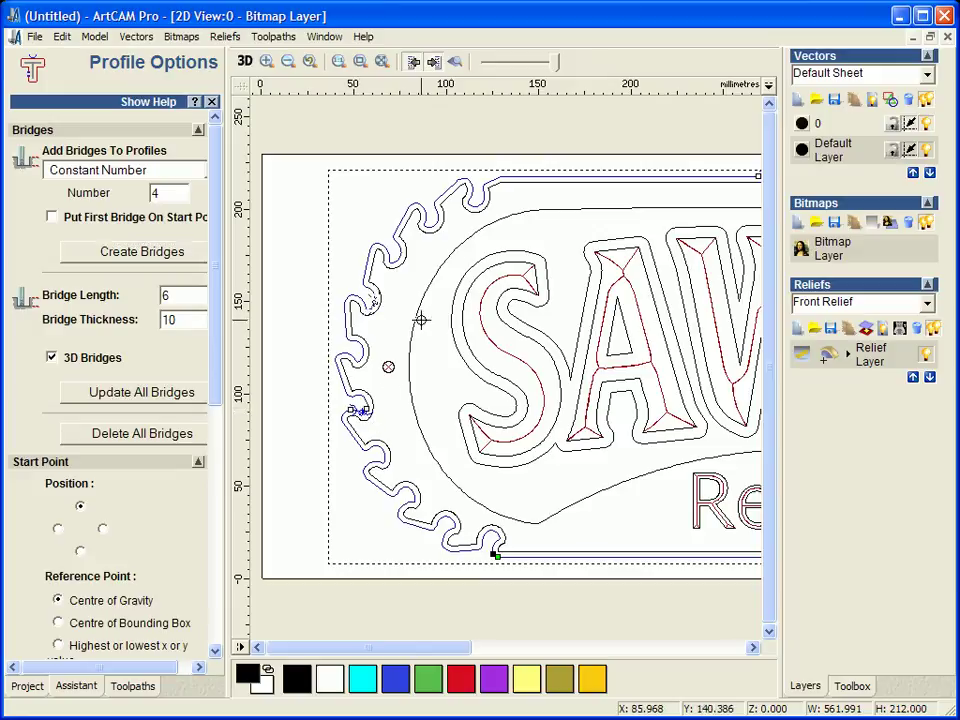
{"action": "left_click", "coordinate": [537, 176]}
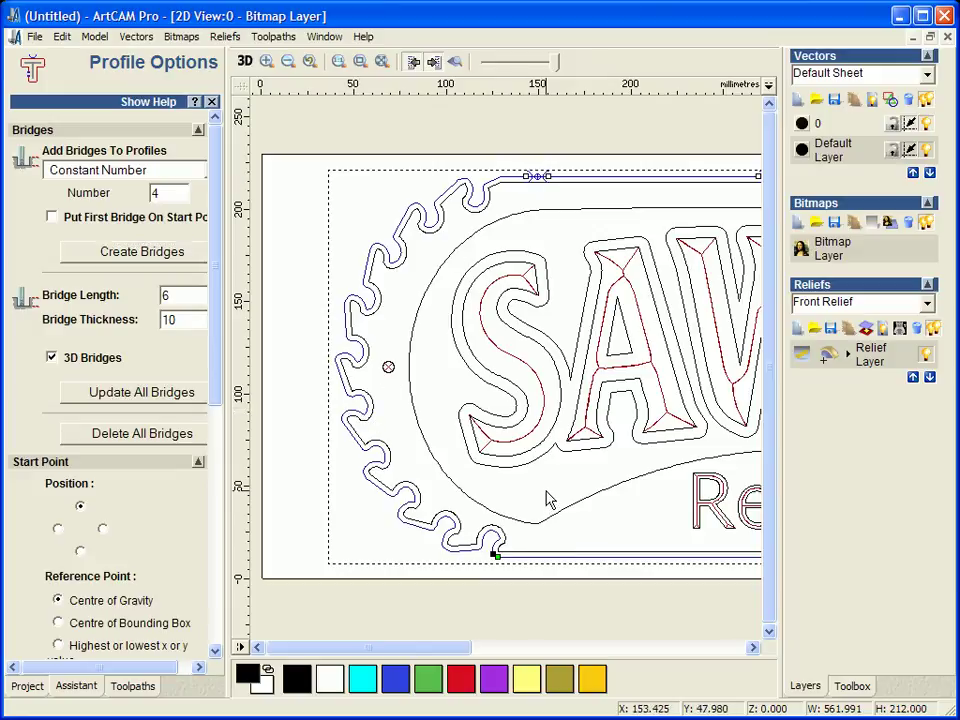
{"action": "scroll", "coordinate": [548, 500], "scroll_direction": "down", "scroll_amount": 2}
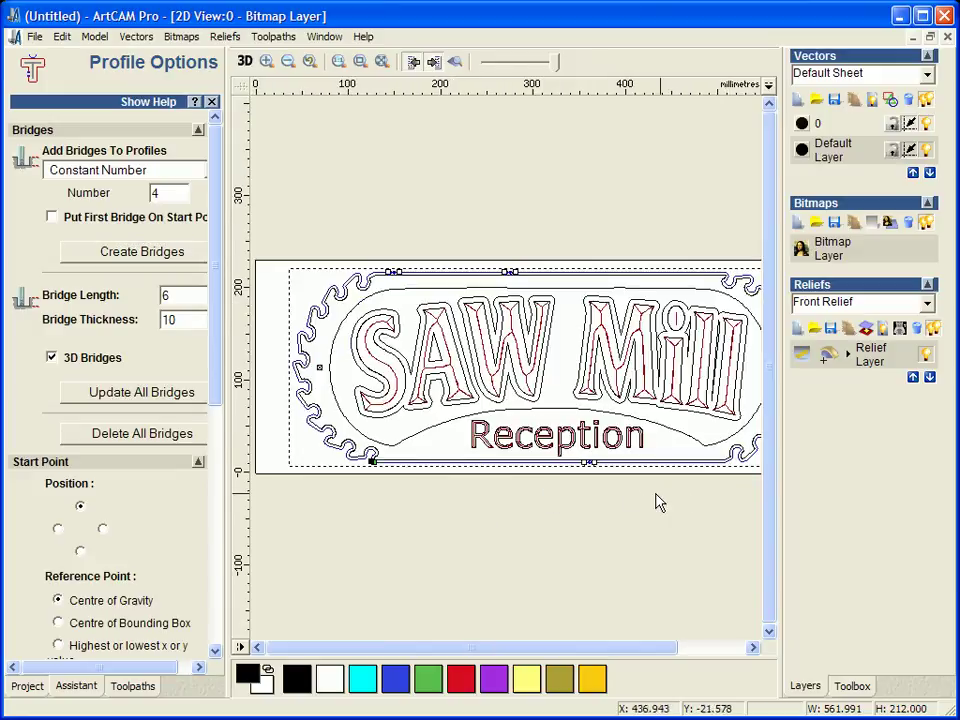
{"action": "left_click", "coordinate": [404, 462]}
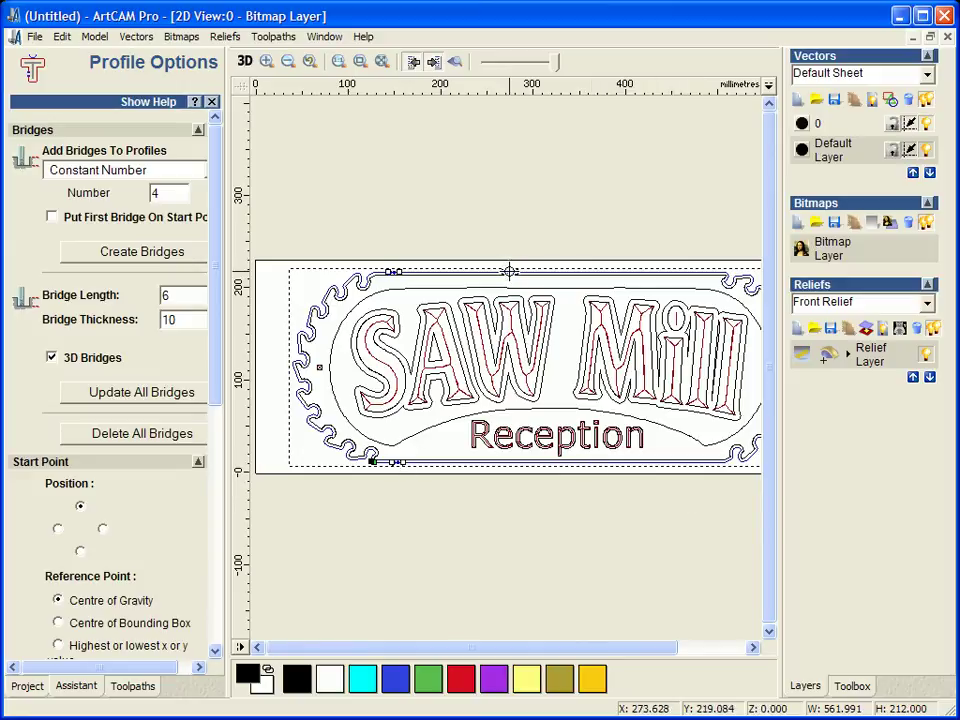
{"action": "left_click", "coordinate": [701, 268]}
{"action": "scroll", "coordinate": [589, 422], "scroll_direction": "down", "scroll_amount": 1}
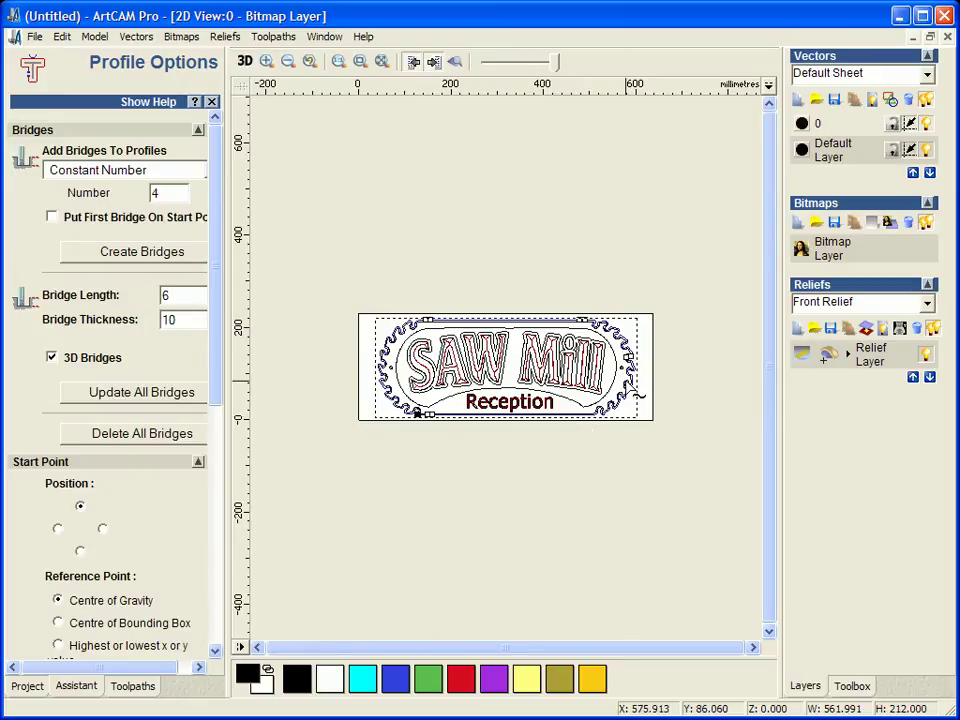
{"action": "scroll", "coordinate": [625, 380], "scroll_direction": "up", "scroll_amount": 1}
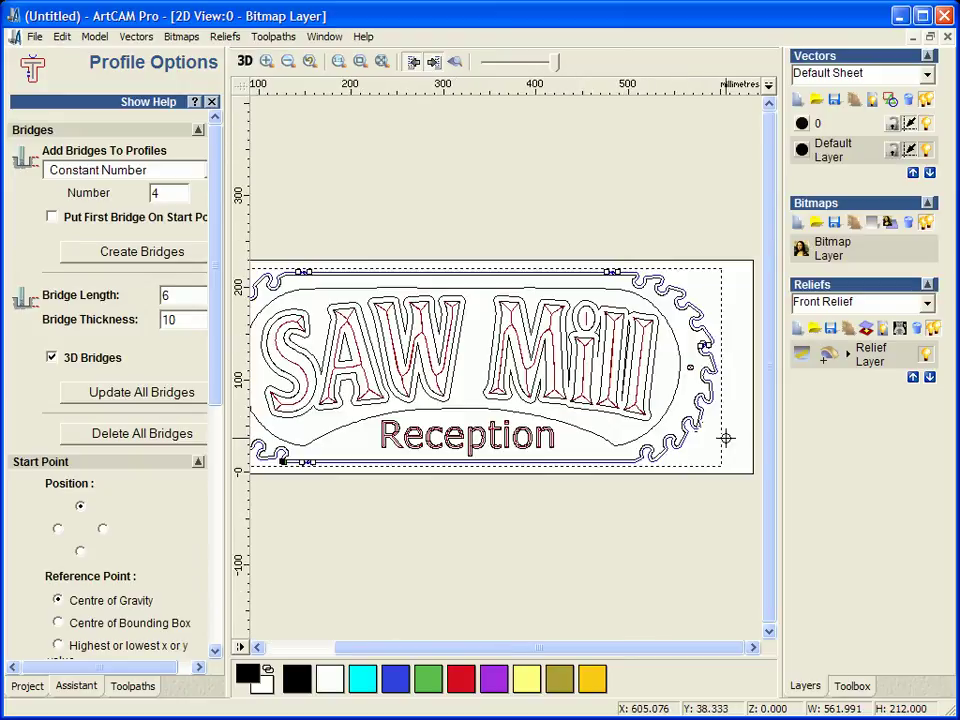
{"action": "left_click", "coordinate": [607, 463]}
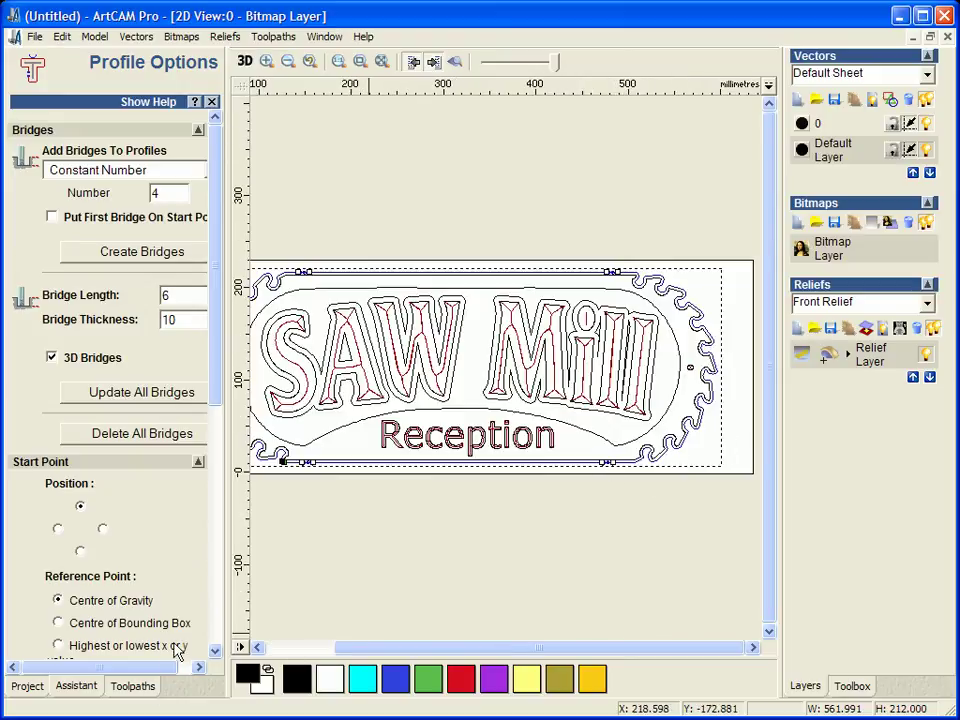
Apply the profile options to the bridged toolpath and close the settings.
{"action": "left_click_drag", "start_coordinate": [220, 403], "coordinate": [221, 615]}
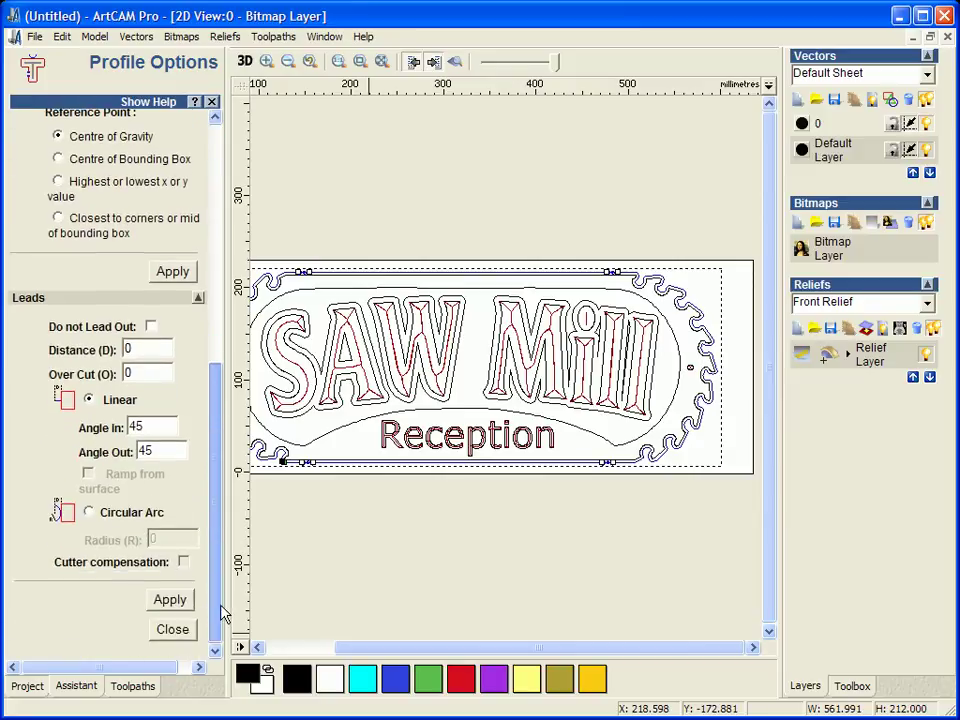
{"action": "left_click", "coordinate": [172, 600]}
{"action": "left_click", "coordinate": [184, 631]}
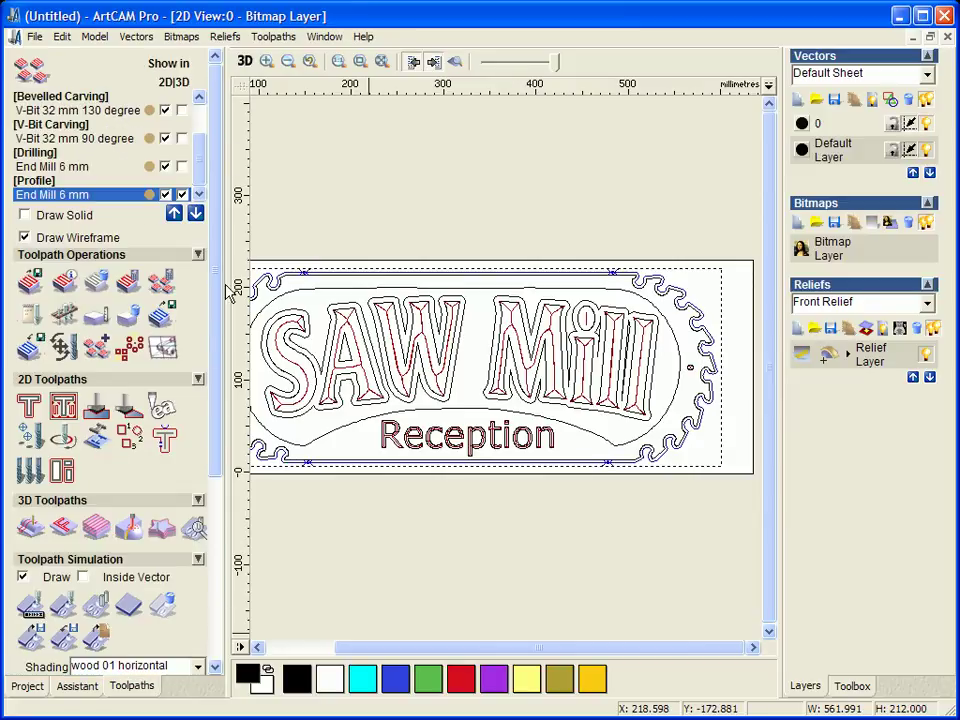
Simulate the profile toolpath in 3D and inspect the cut-out sign with its bridges from above and at an angle.
{"action": "left_click", "coordinate": [245, 62]}
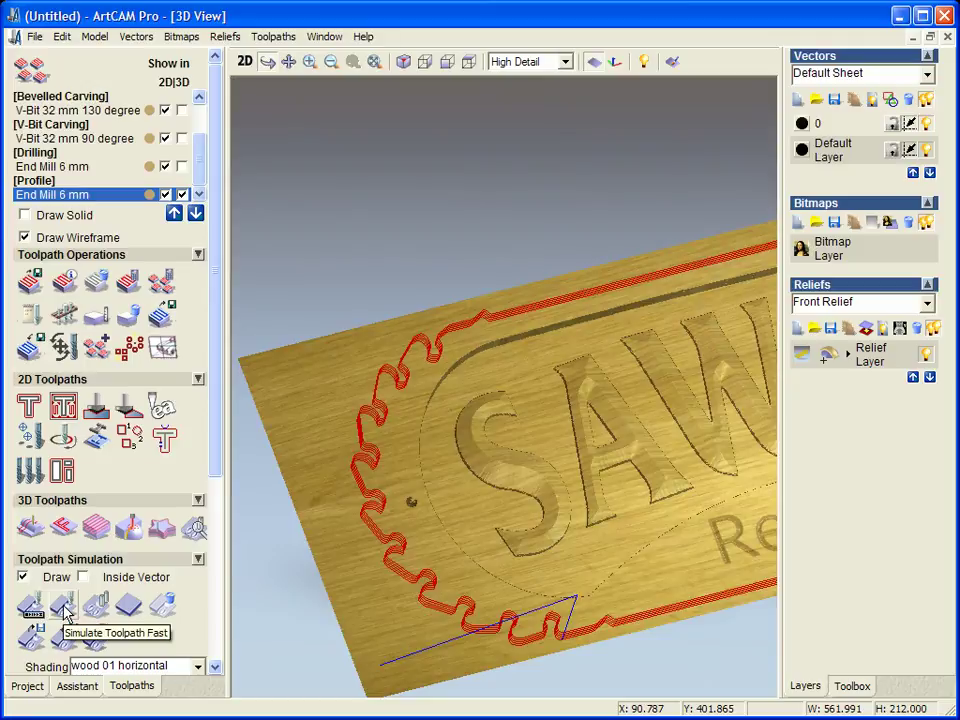
{"action": "left_click", "coordinate": [65, 612]}
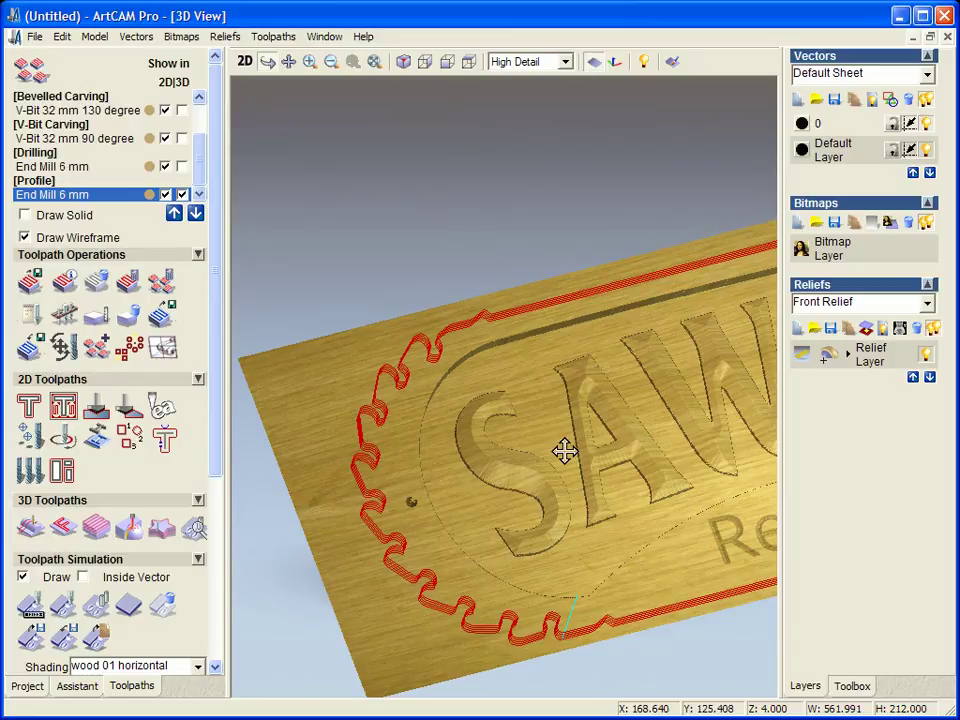
{"action": "left_click_drag", "start_coordinate": [624, 478], "coordinate": [556, 505]}
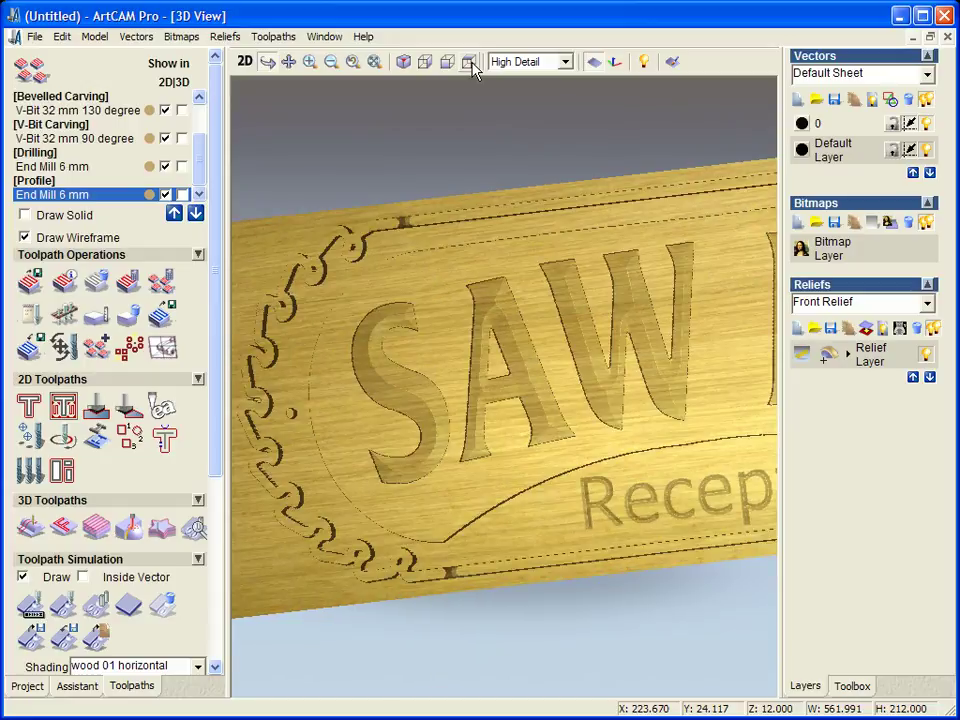
{"action": "left_click", "coordinate": [470, 63]}
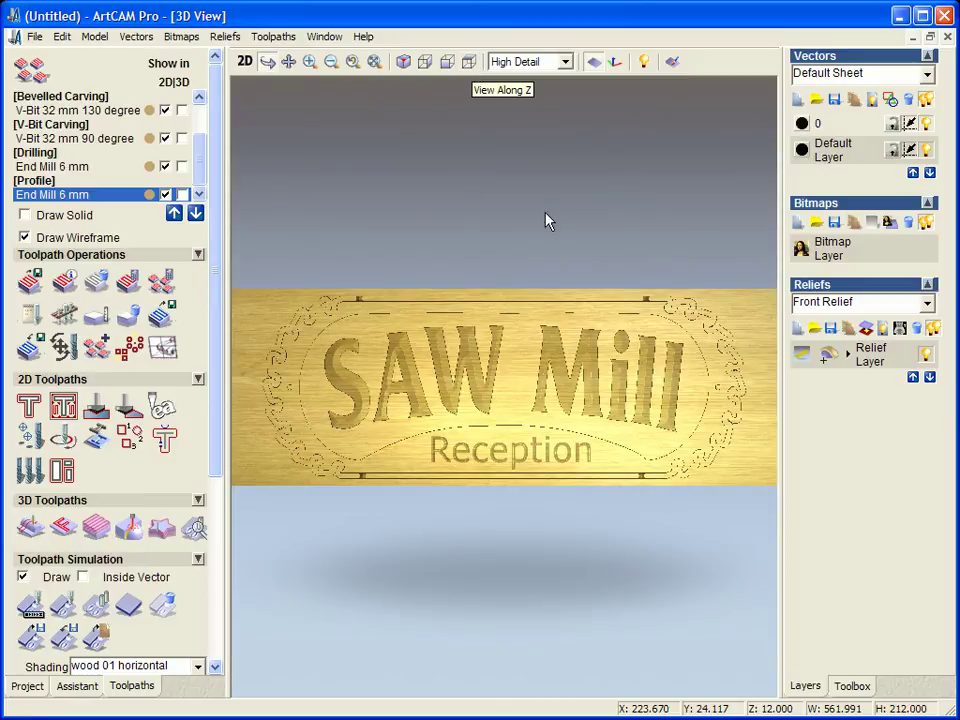
{"action": "left_click_drag", "start_coordinate": [476, 501], "coordinate": [507, 489]}
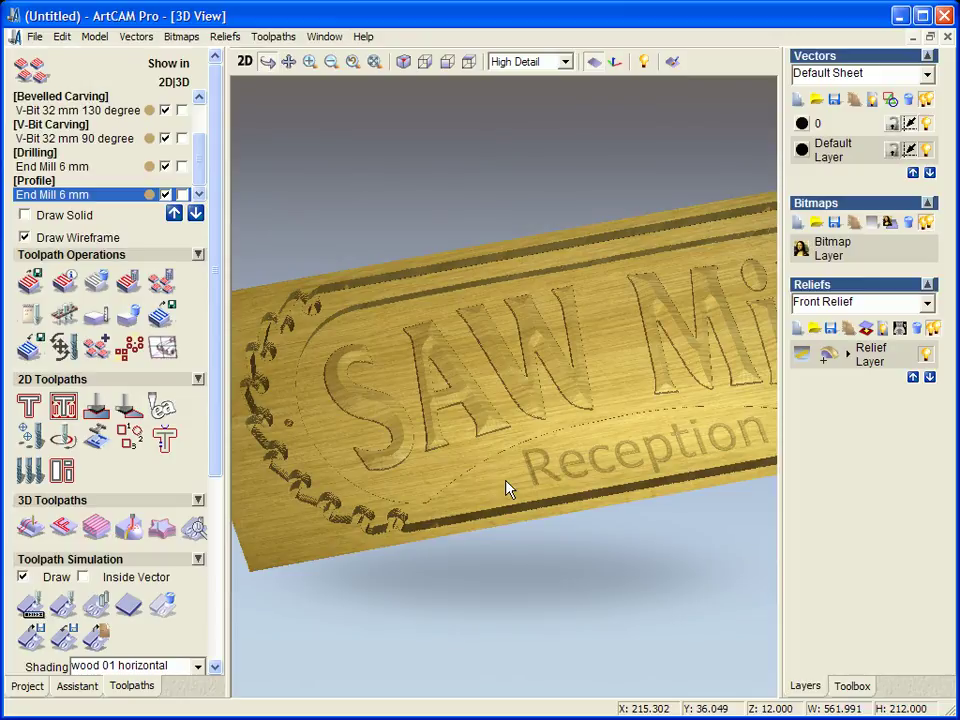